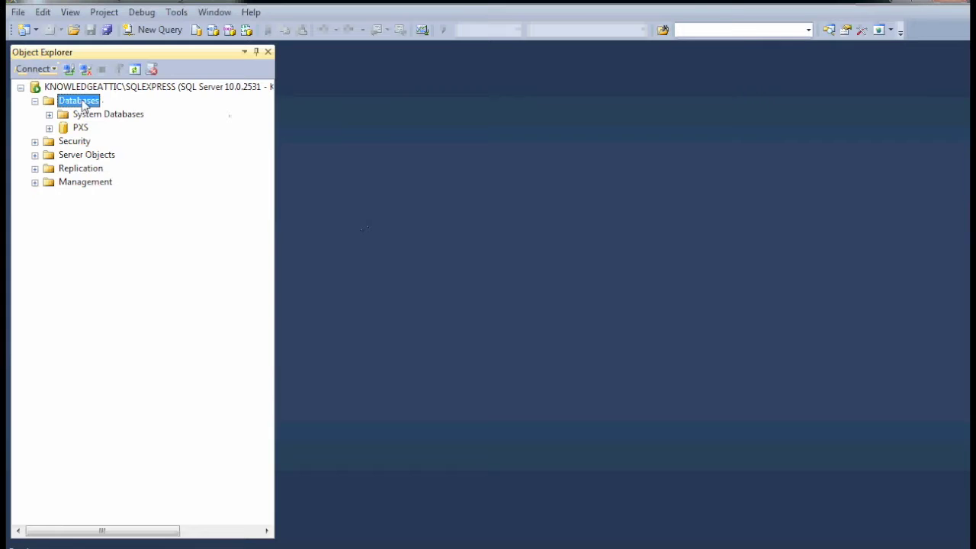
- Create a new database named BD_Mercado with the default owner and file settings
{"action": "right_click", "coordinate": [82, 106]}
{"action": "left_click", "coordinate": [114, 115]}
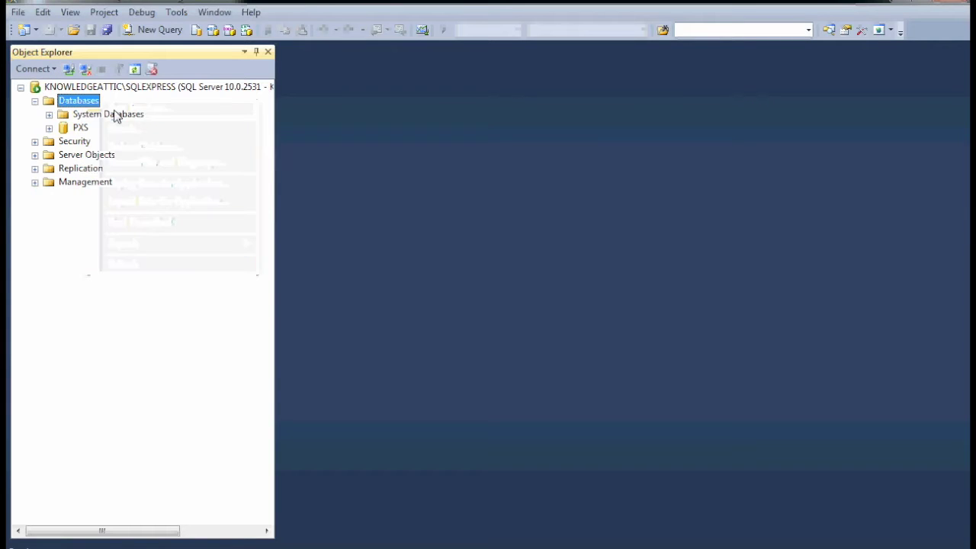
{"action": "type", "text": "BD_Marcado"}
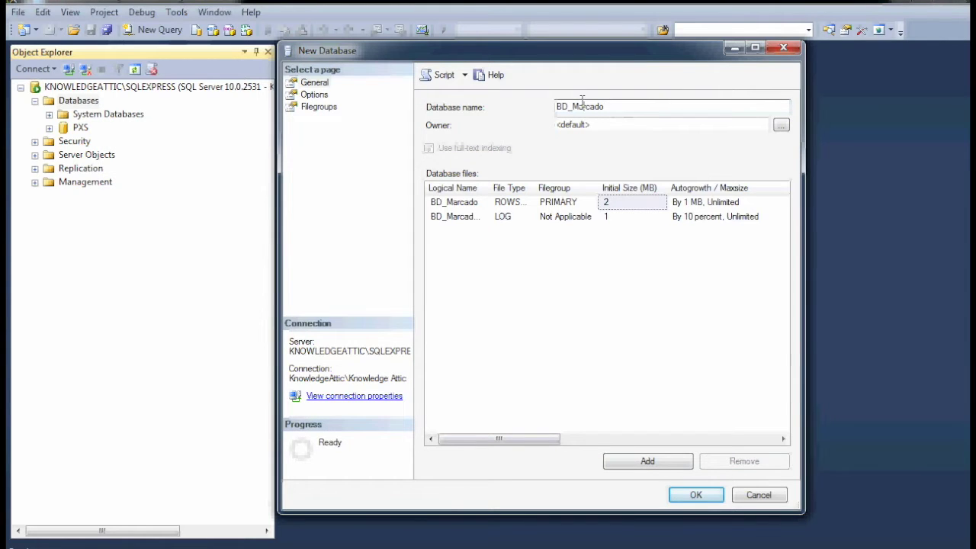
{"action": "left_click", "coordinate": [689, 494]}
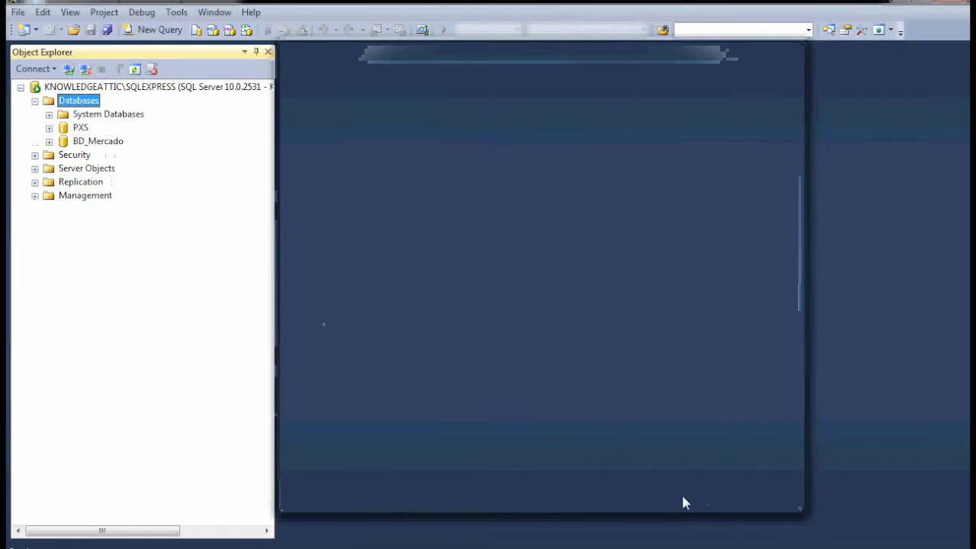
- Start a new table in the BD_Mercado database and add a column IdProducto of type int
{"action": "left_click", "coordinate": [95, 142]}
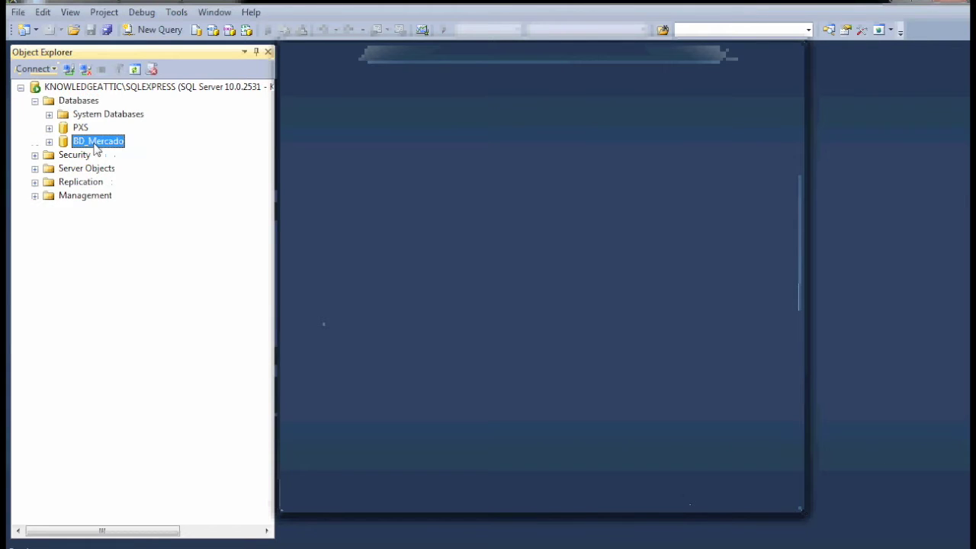
{"action": "left_click", "coordinate": [48, 142]}
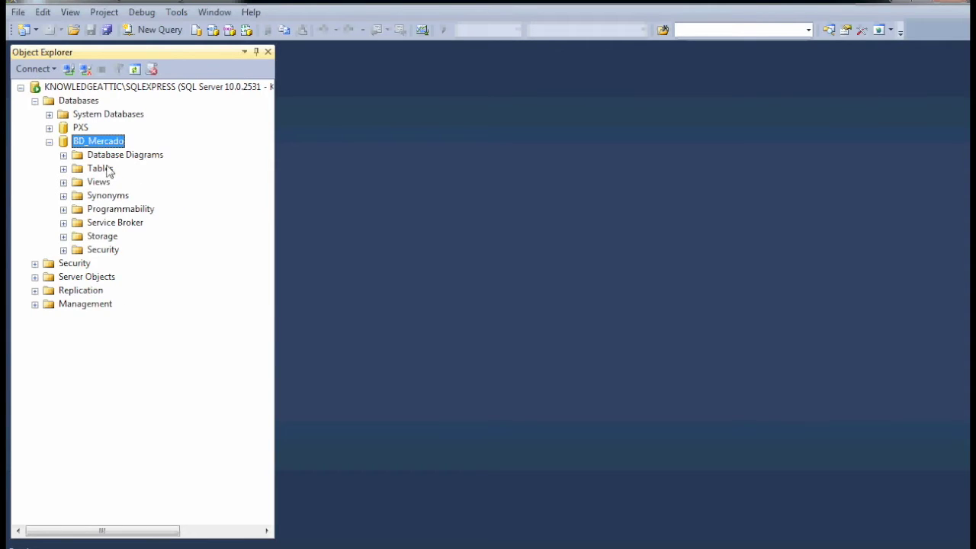
{"action": "right_click", "coordinate": [104, 175]}
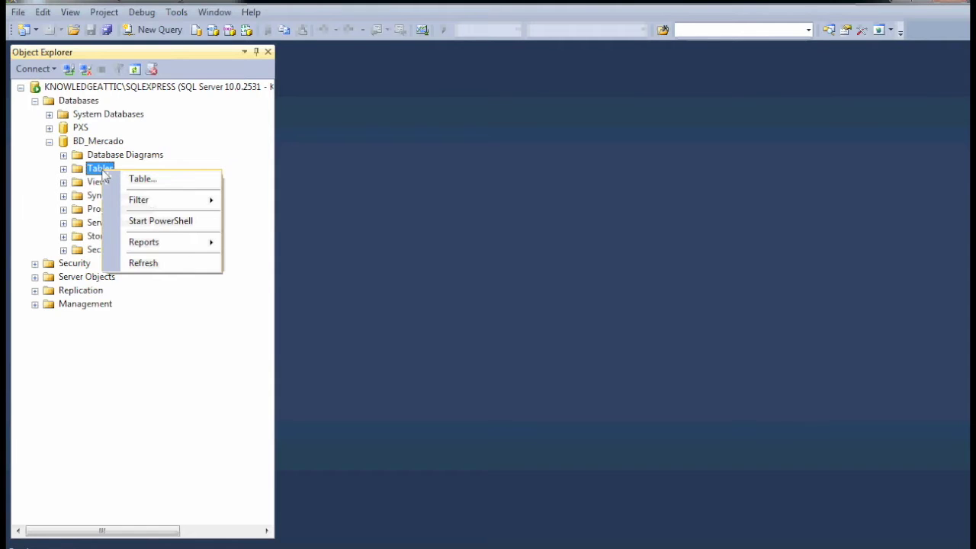
{"action": "left_click", "coordinate": [124, 177]}
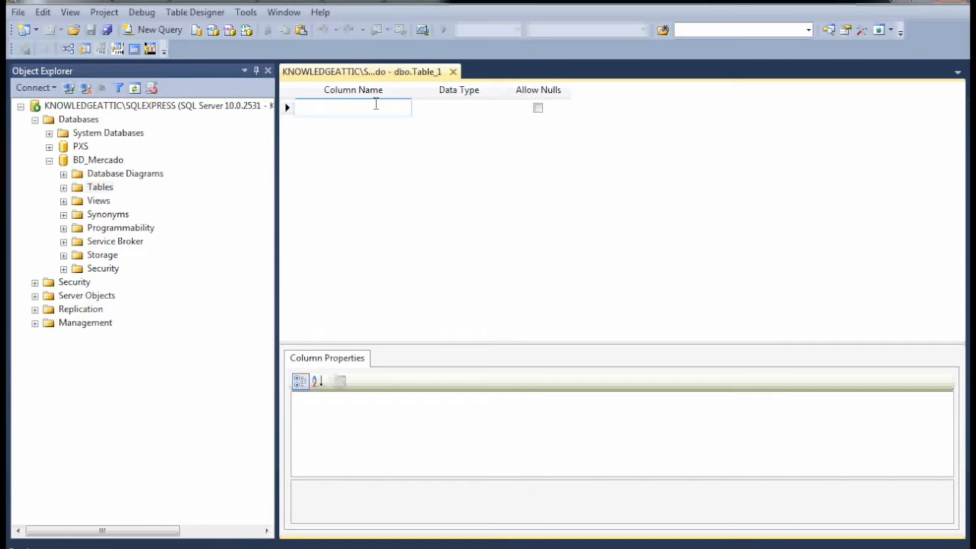
{"action": "type", "text": "IdProducto"}
{"action": "key", "text": "Tab"}
{"action": "type", "text": "int"}
{"action": "key", "text": "Tab"}
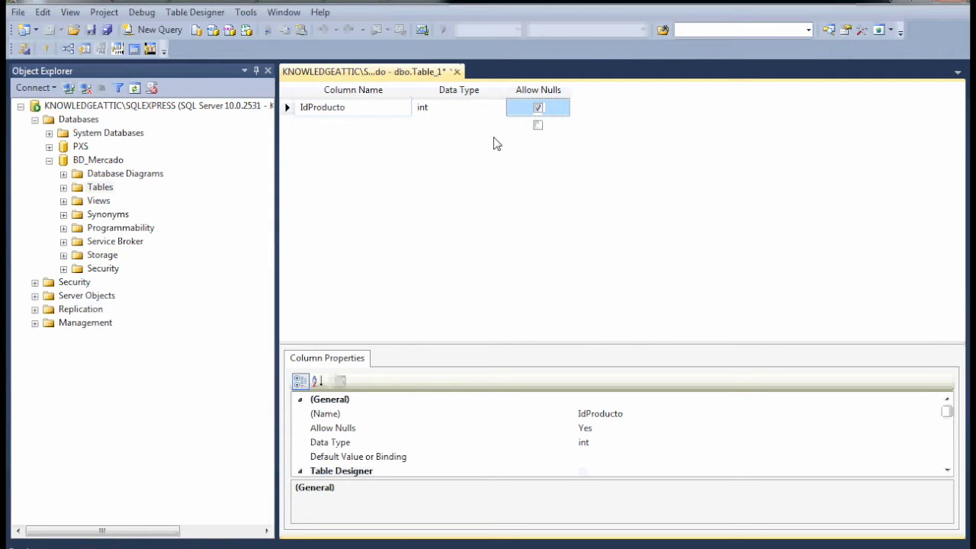
- Set the IdProducto column as the table's primary key
{"action": "left_click", "coordinate": [289, 110]}
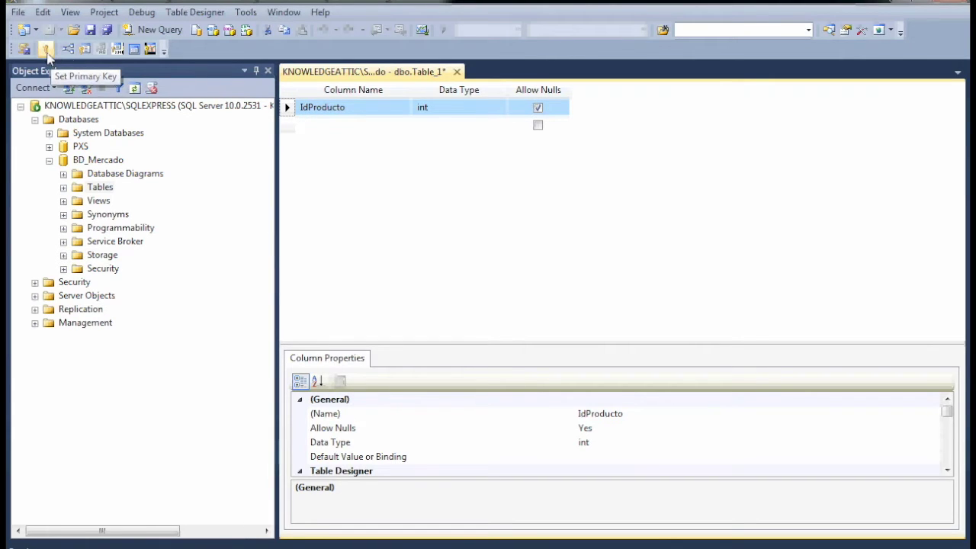
{"action": "right_click", "coordinate": [287, 108]}
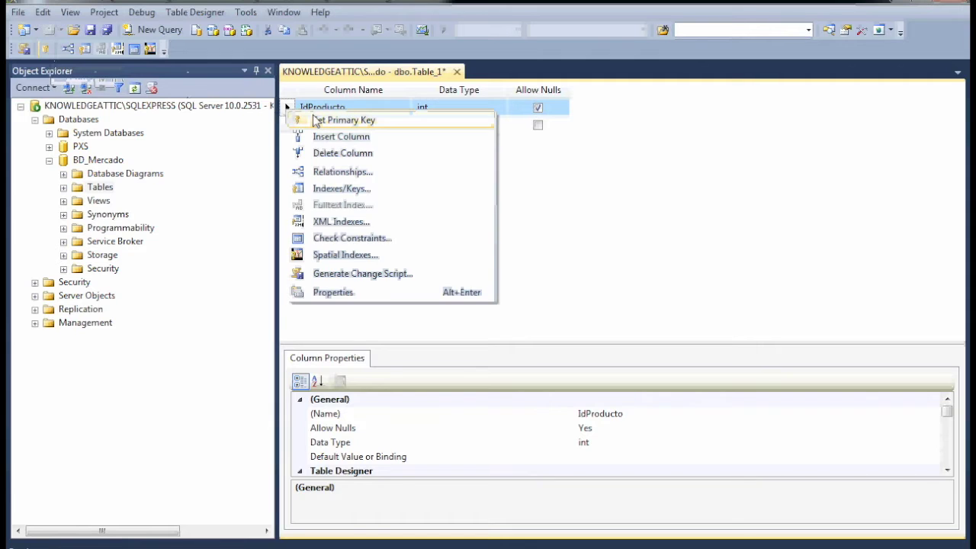
{"action": "left_click", "coordinate": [315, 121]}
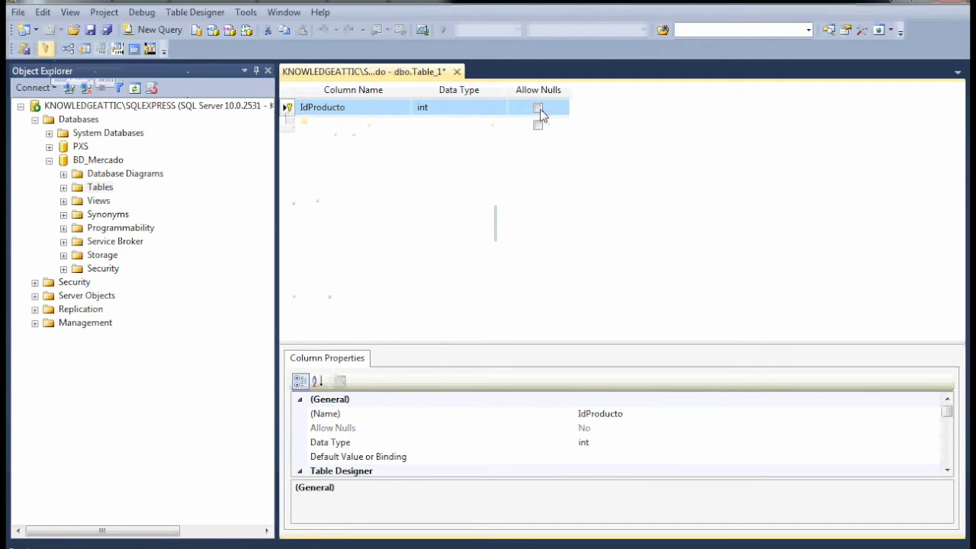
- Add a column Nombre of type varchar(50) below IdProducto
{"action": "left_click", "coordinate": [333, 127]}
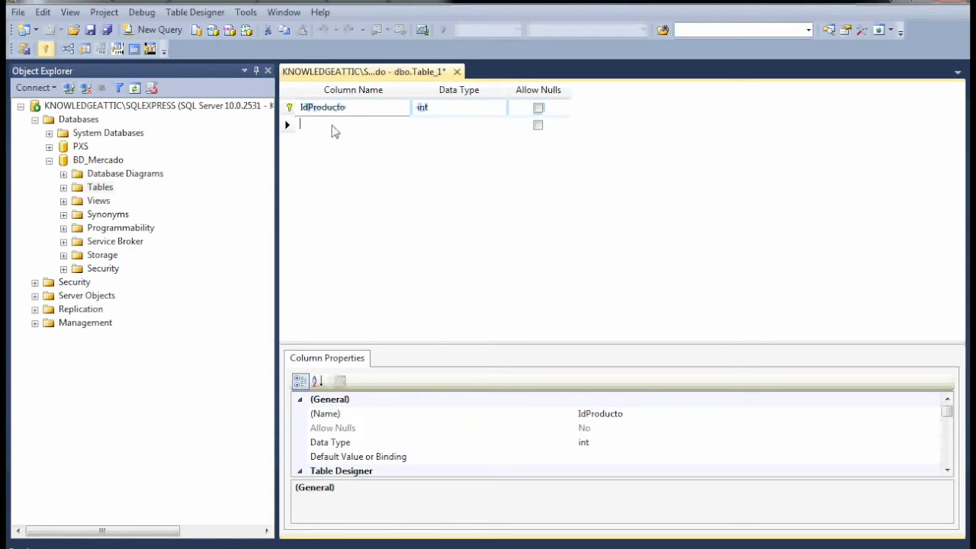
{"action": "type", "text": "Nombre"}
{"action": "key", "text": "Tab"}
{"action": "type", "text": "varchar"}
{"action": "left_click", "coordinate": [457, 125]}
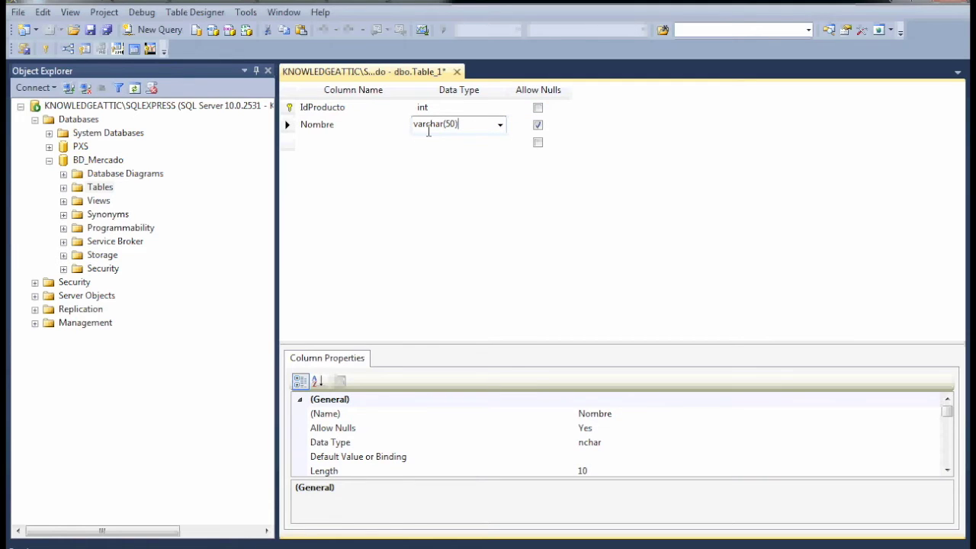
- Add a column Precio of type money below Nombre
{"action": "left_click", "coordinate": [330, 159]}
{"action": "left_click", "coordinate": [328, 143]}
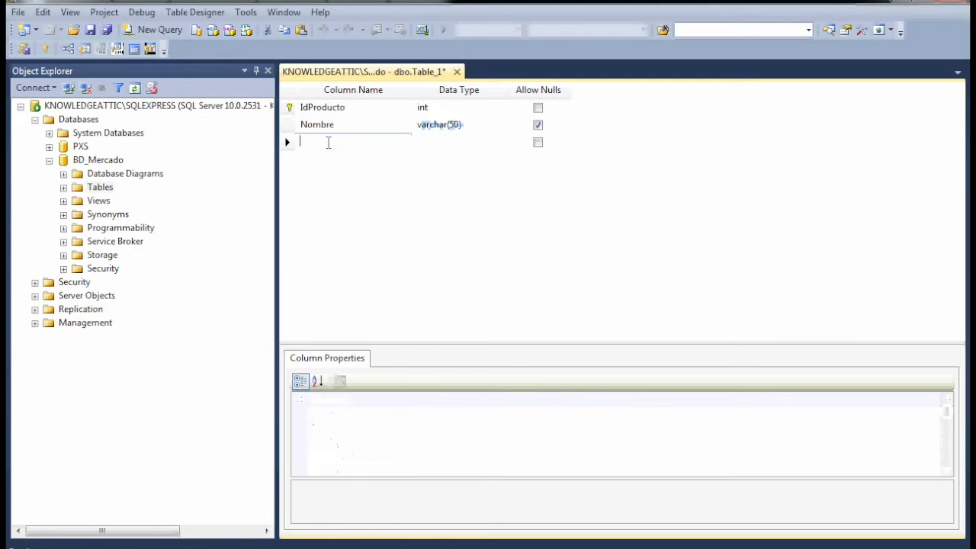
{"action": "type", "text": "Precio"}
{"action": "key", "text": "Tab"}
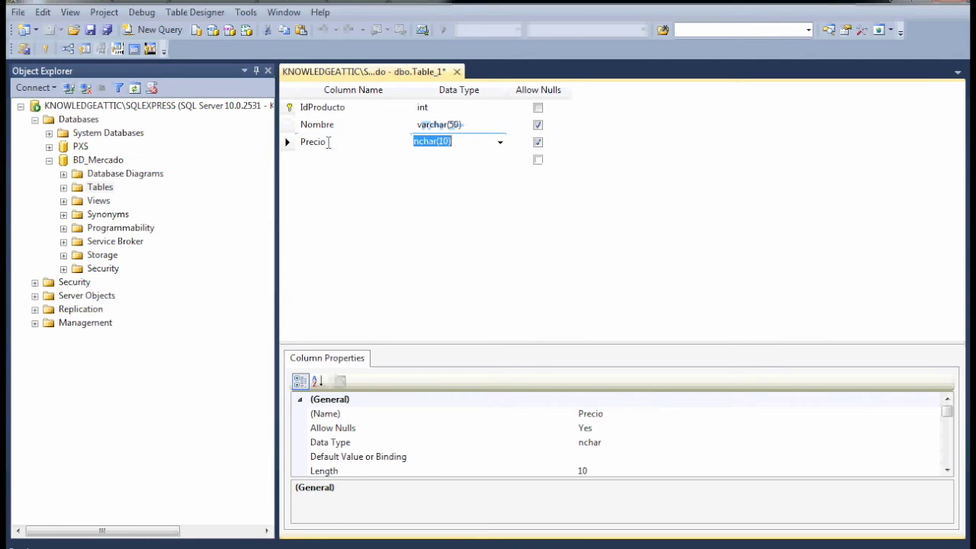
{"action": "type", "text": "Mone"}
{"action": "key", "text": "Tab"}
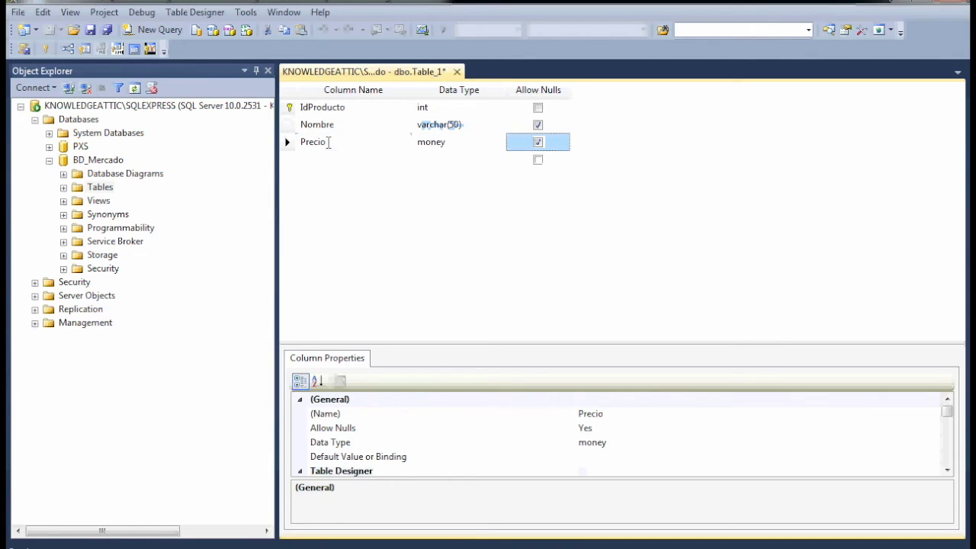
- Add a column Categoria of type int below Precio
{"action": "key", "text": "Tab"}
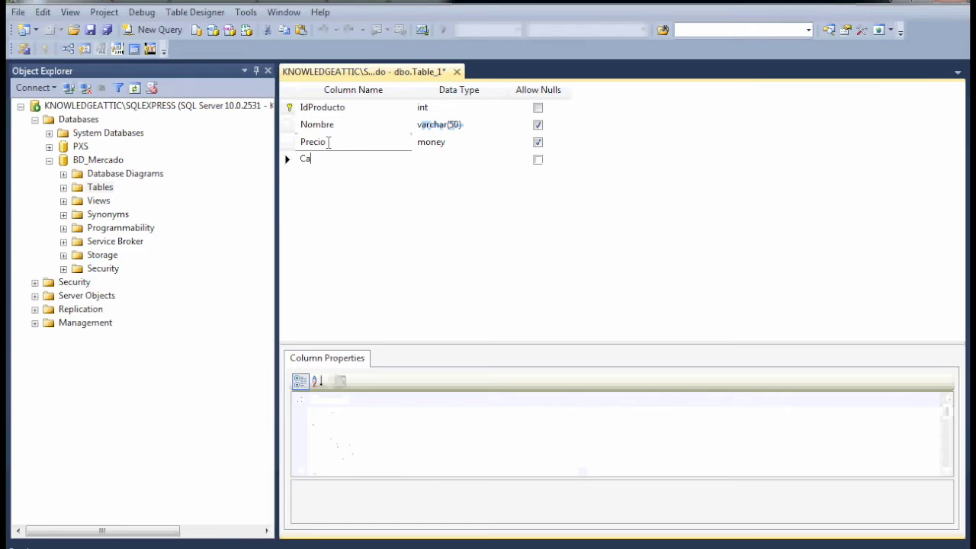
{"action": "type", "text": "tegoria"}
{"action": "key", "text": "Tab"}
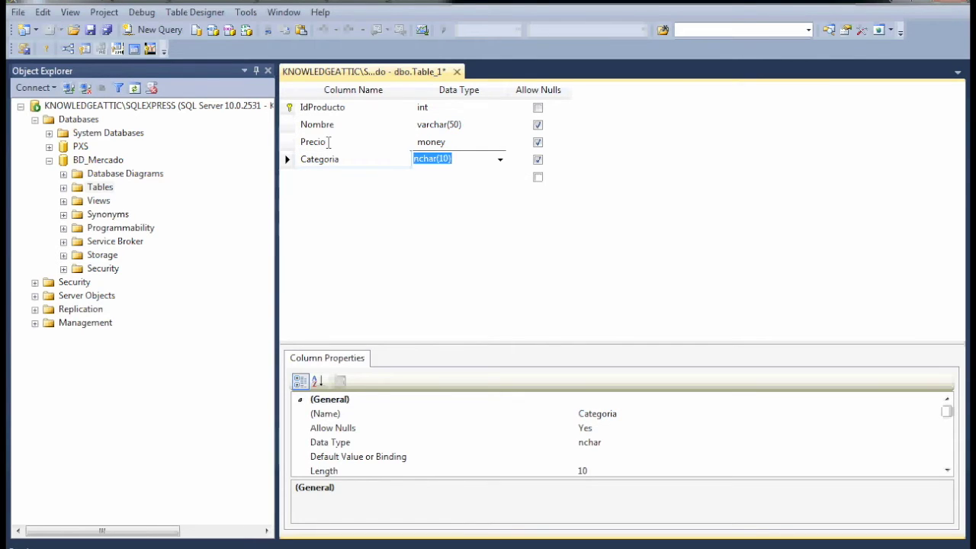
{"action": "key", "text": "BackSpace"}
{"action": "type", "text": "int"}
{"action": "key", "text": "Tab"}
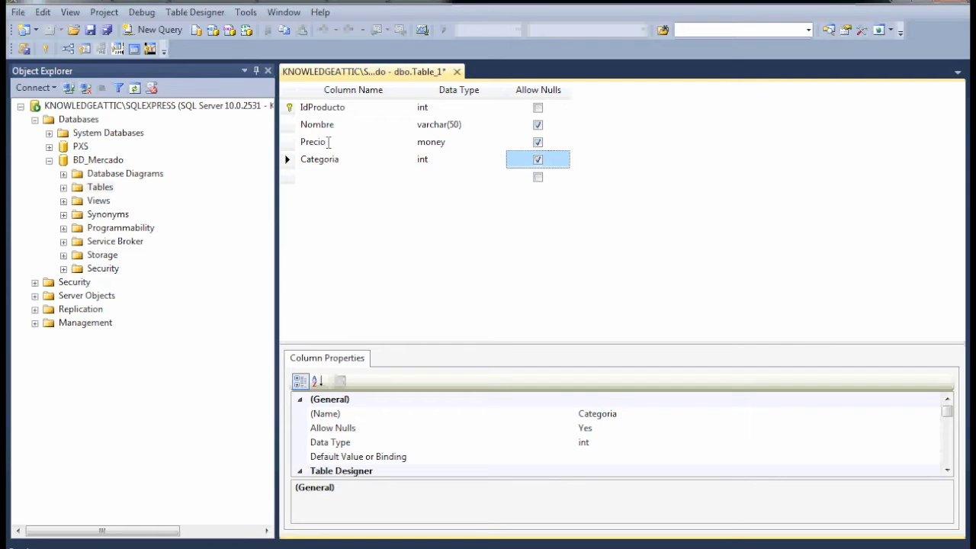
- Save the new table under the name Producto
{"action": "left_click", "coordinate": [18, 12]}
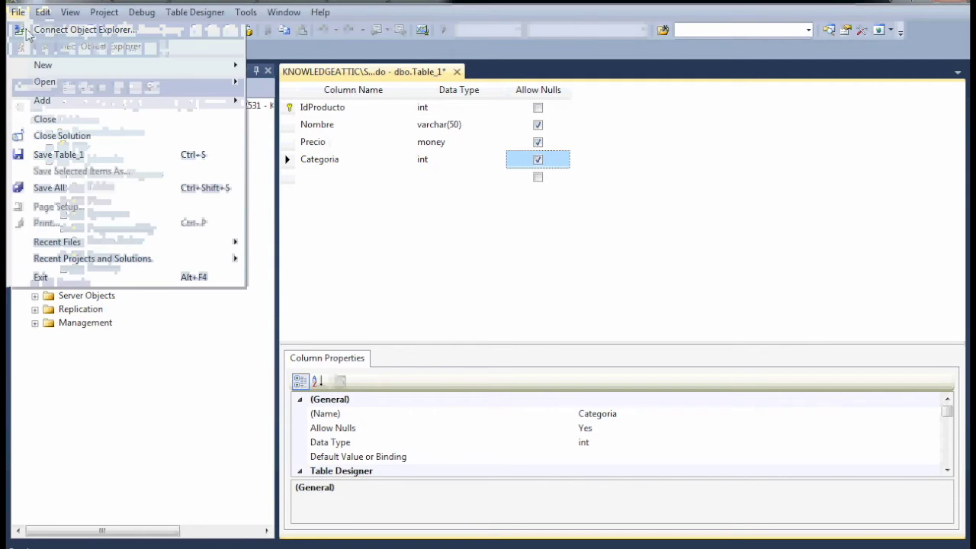
{"action": "left_click", "coordinate": [58, 155]}
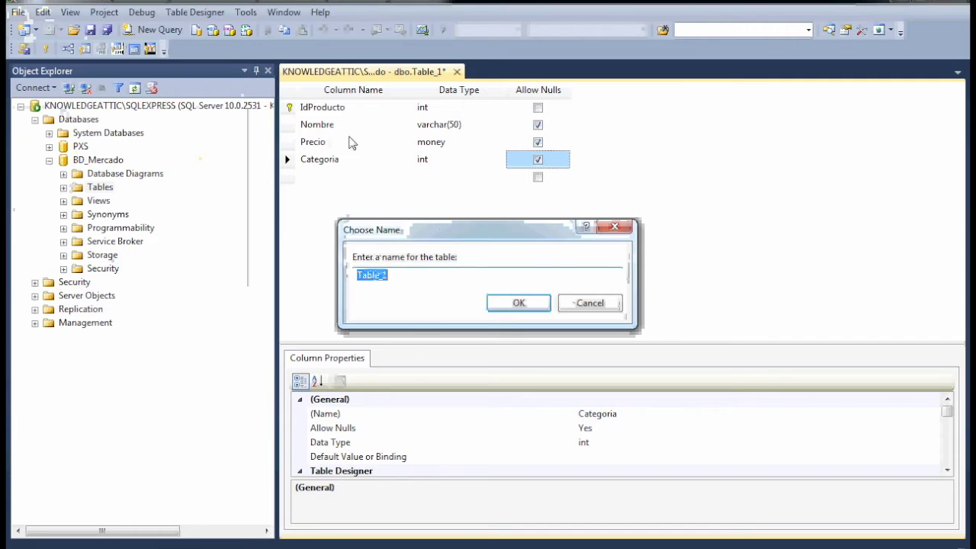
{"action": "left_click_drag", "start_coordinate": [432, 228], "coordinate": [480, 218]}
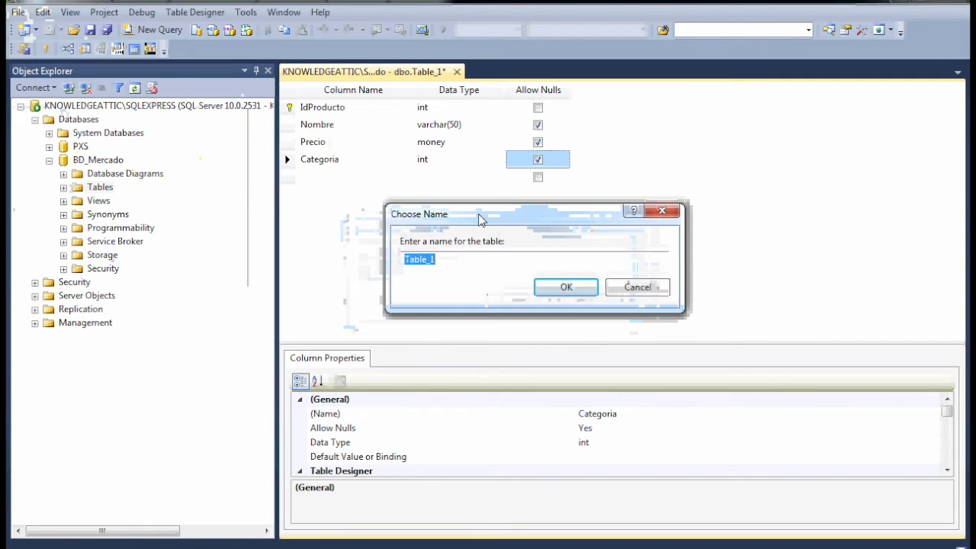
{"action": "type", "text": "pr"}
{"action": "type", "text": "Prodcuto"}
{"action": "key", "text": "BackSpace"}
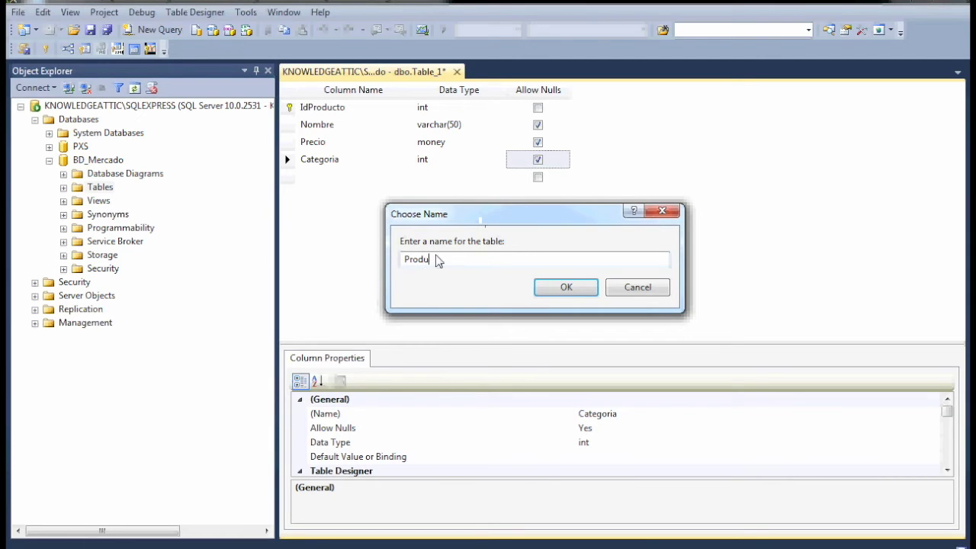
{"action": "type", "text": "o"}
{"action": "left_click", "coordinate": [551, 297]}
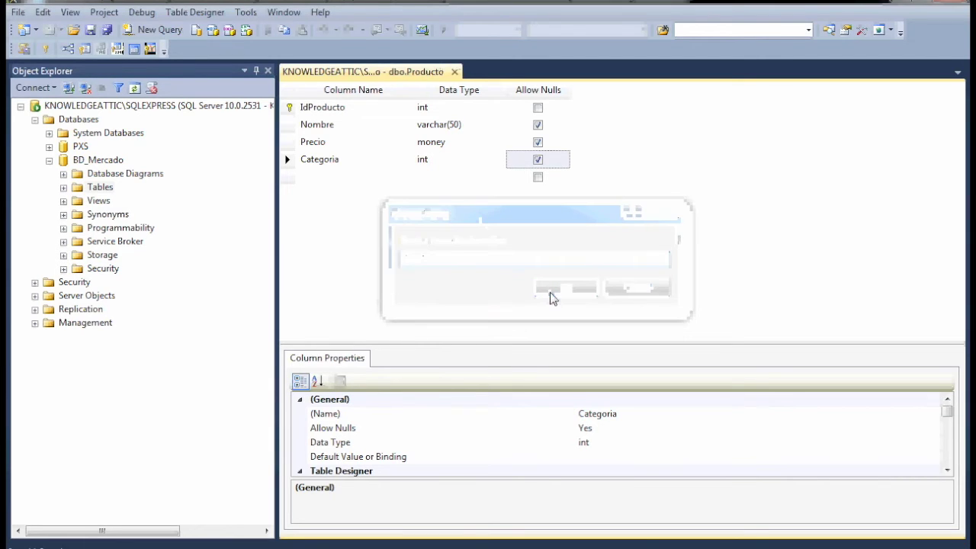
- Start a second table in BD_Mercado and add a column IdCategoria of type int
{"action": "left_click", "coordinate": [64, 188]}
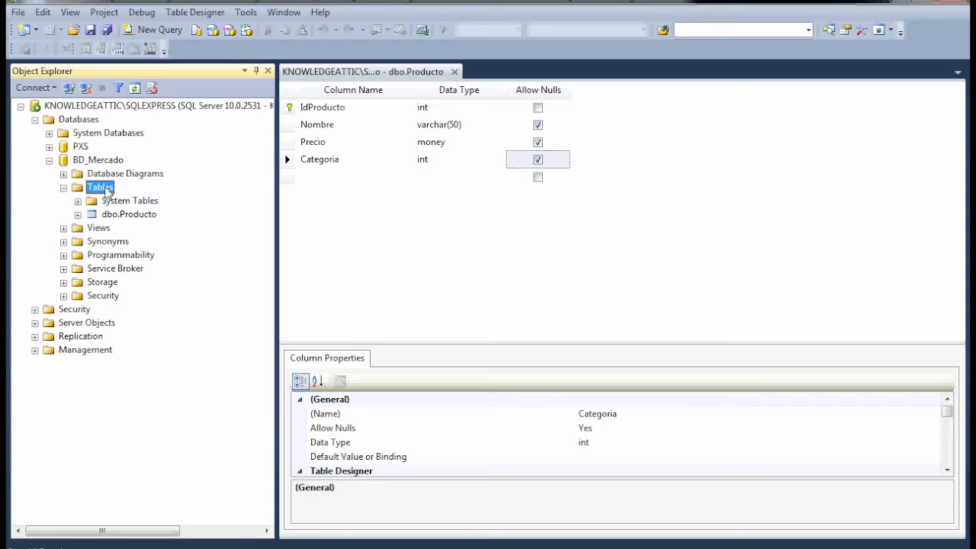
{"action": "right_click", "coordinate": [107, 190]}
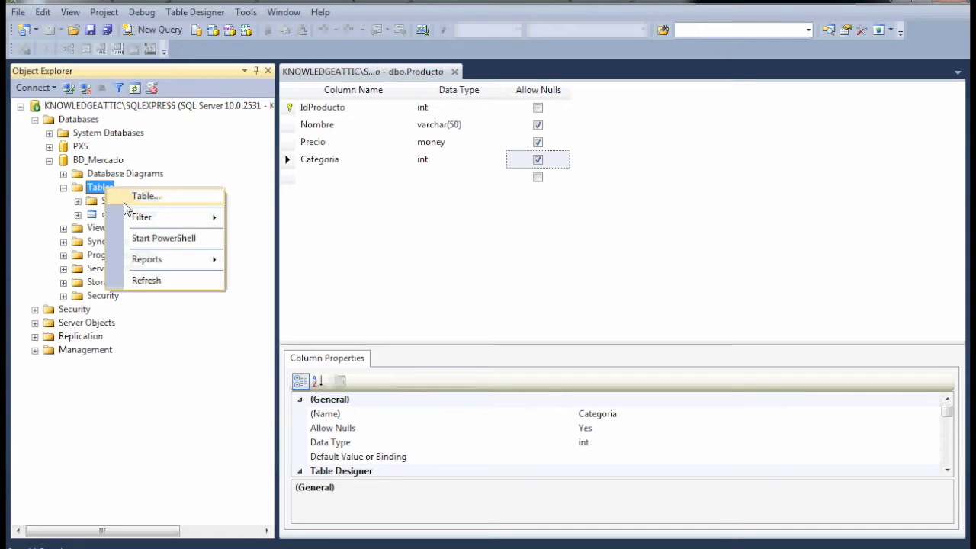
{"action": "left_click", "coordinate": [126, 199]}
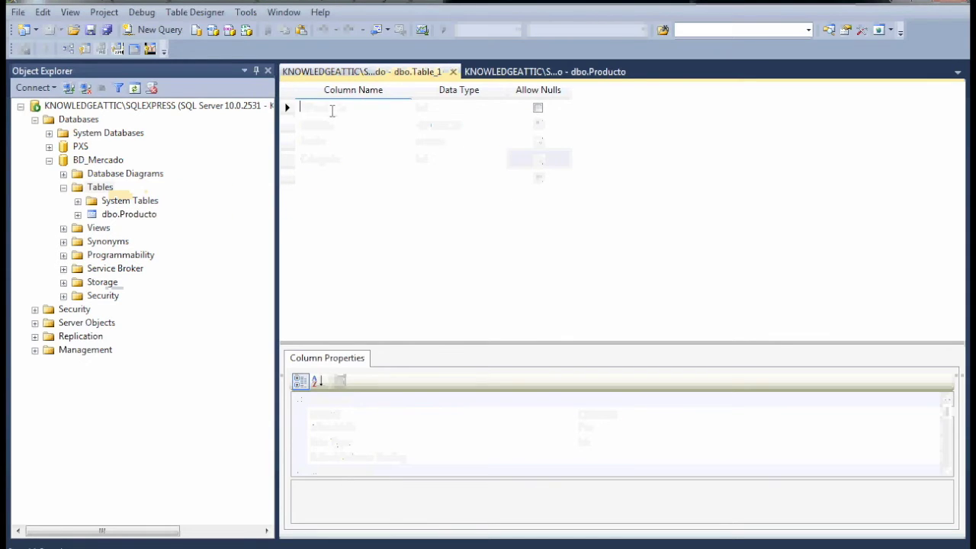
{"action": "type", "text": "IdCategoria"}
{"action": "key", "text": "Tab"}
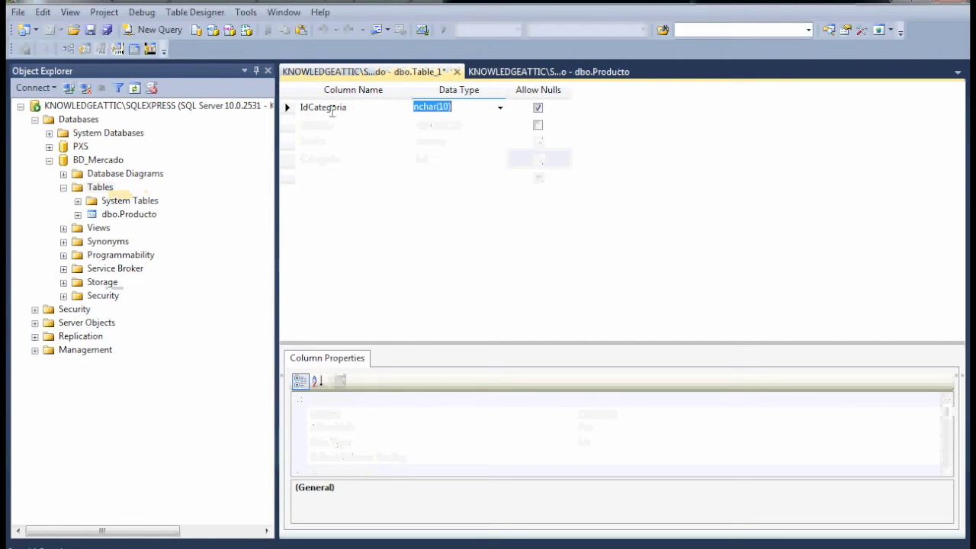
{"action": "type", "text": "int"}
{"action": "key", "text": "Tab"}
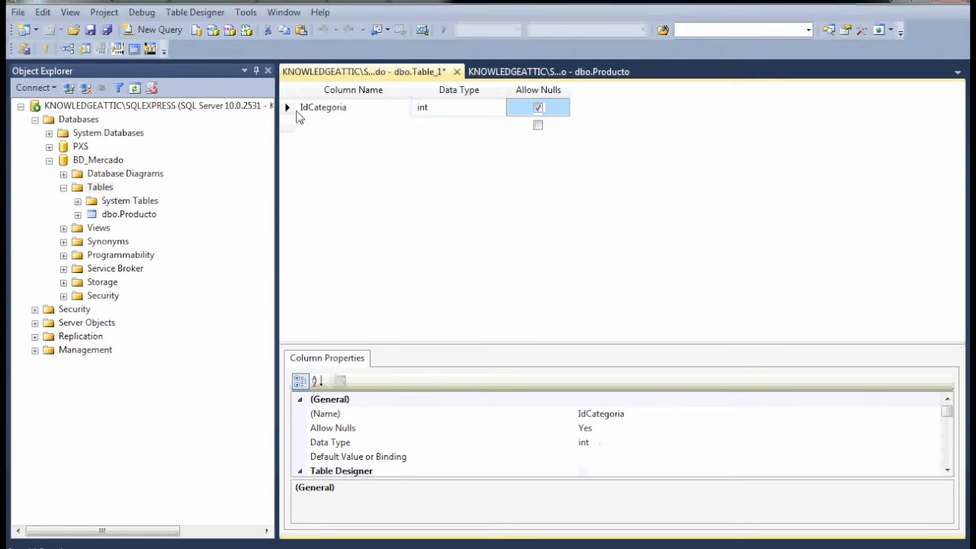
- Set the IdCategoria column as the new table's primary key
{"action": "left_click", "coordinate": [289, 108]}
{"action": "right_click", "coordinate": [290, 109]}
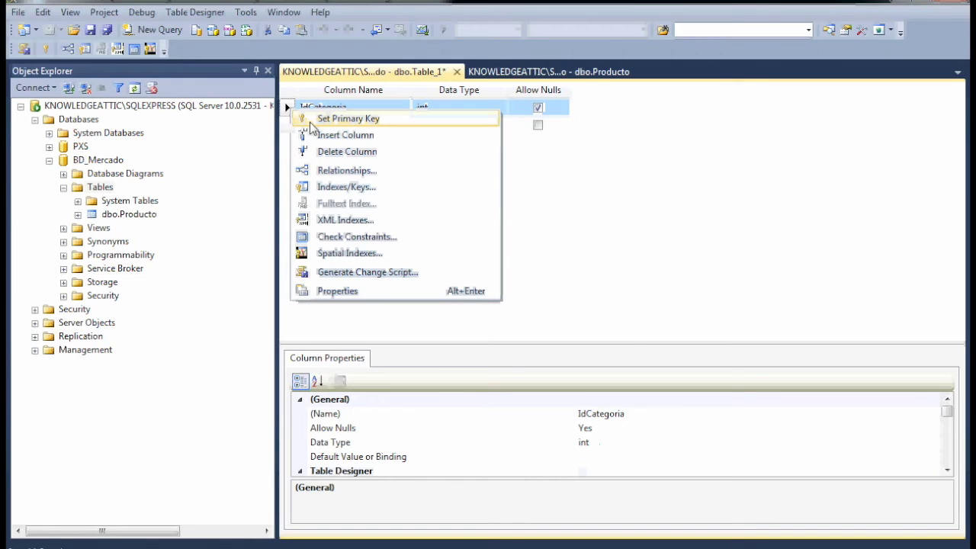
{"action": "left_click", "coordinate": [312, 120]}
- Add a column Nombre of type varchar(50) below IdCategoria and disallow nulls for it
{"action": "left_click", "coordinate": [312, 125]}
{"action": "type", "text": "Nombre"}
{"action": "key", "text": "Tab"}
{"action": "type", "text": "varchar"}
{"action": "key", "text": "Tab"}
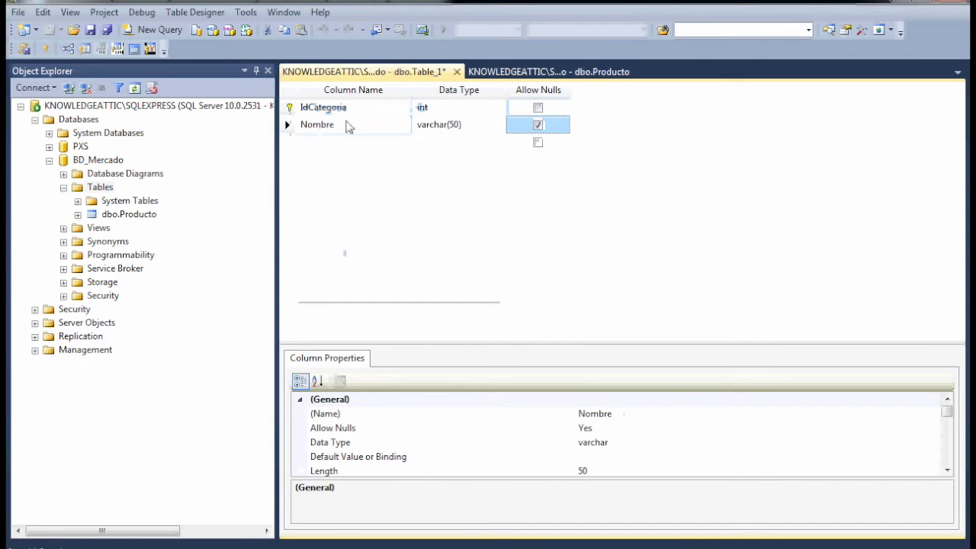
{"action": "left_click", "coordinate": [543, 127]}
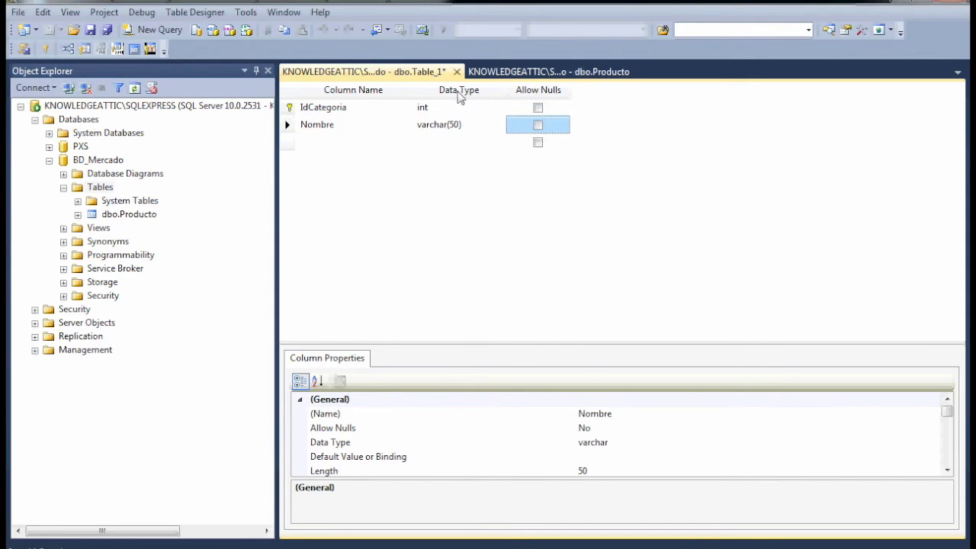
- Save the new table containing IdCategoria and Nombre under the name Categoria
{"action": "left_click", "coordinate": [553, 74]}
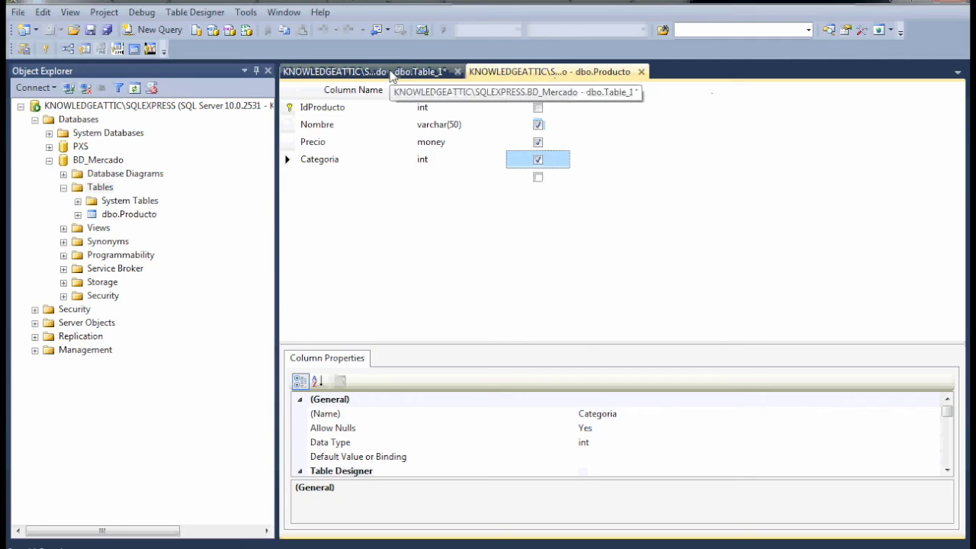
{"action": "left_click", "coordinate": [391, 74]}
{"action": "key", "text": "ctrl+s"}
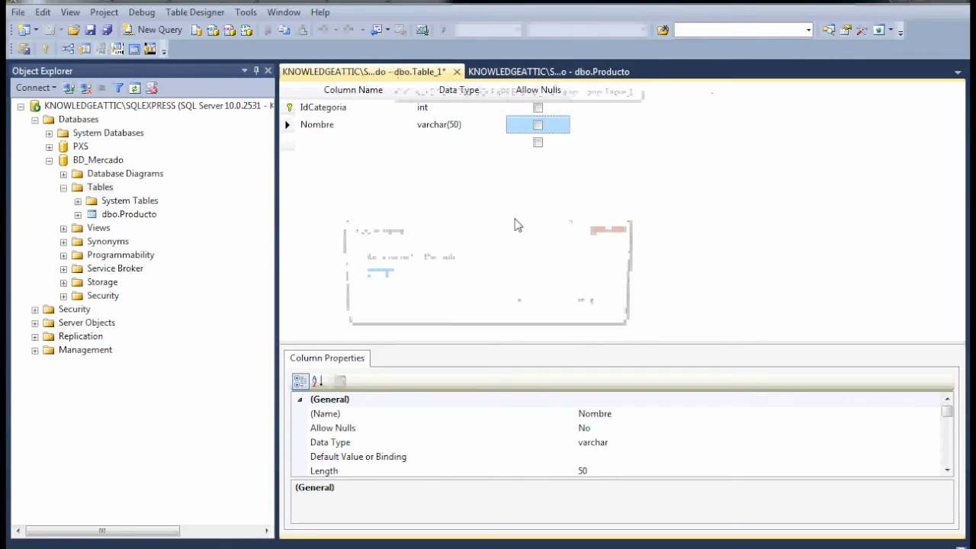
{"action": "type", "text": "Categoria"}
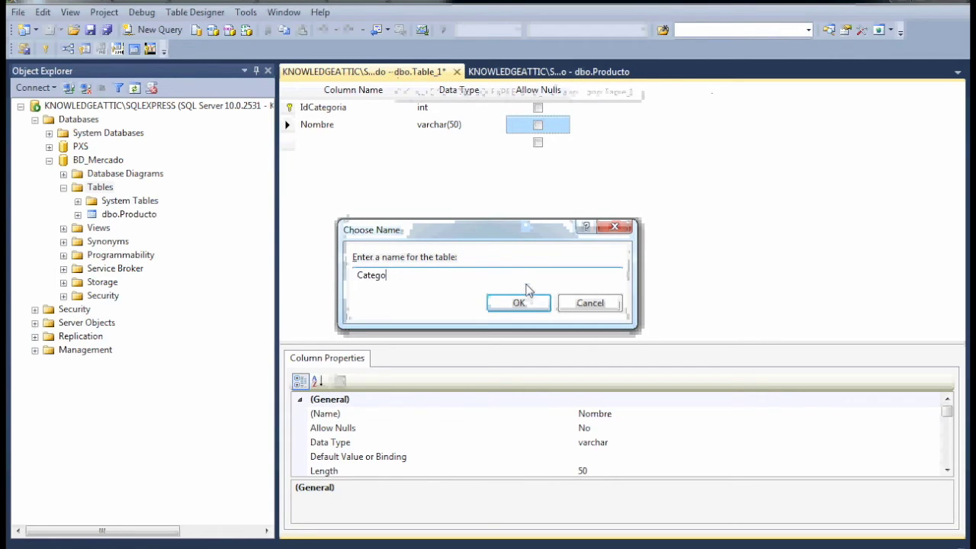
{"action": "left_click", "coordinate": [521, 306]}
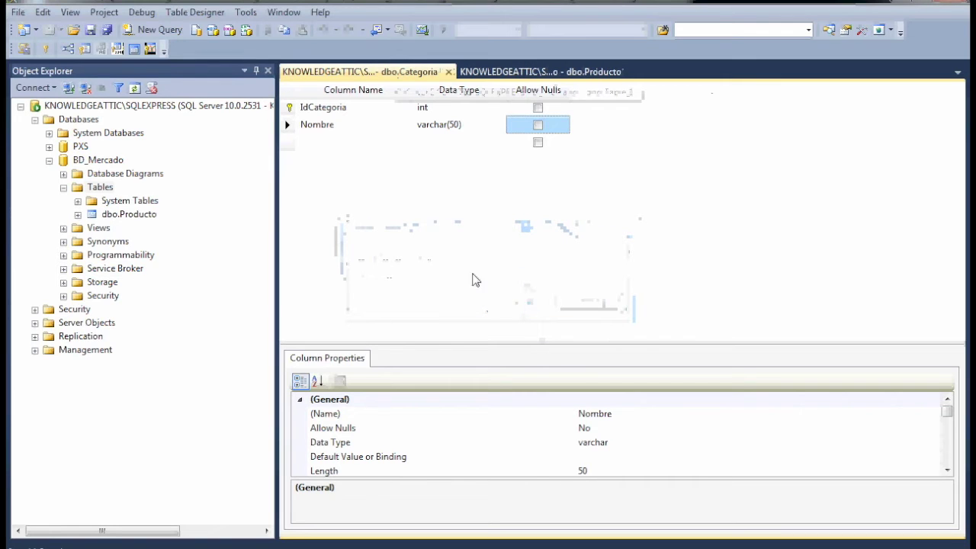
- Set Is Identity to Yes for the IdCategoria column and save the Categoria table
{"action": "left_click", "coordinate": [289, 108]}
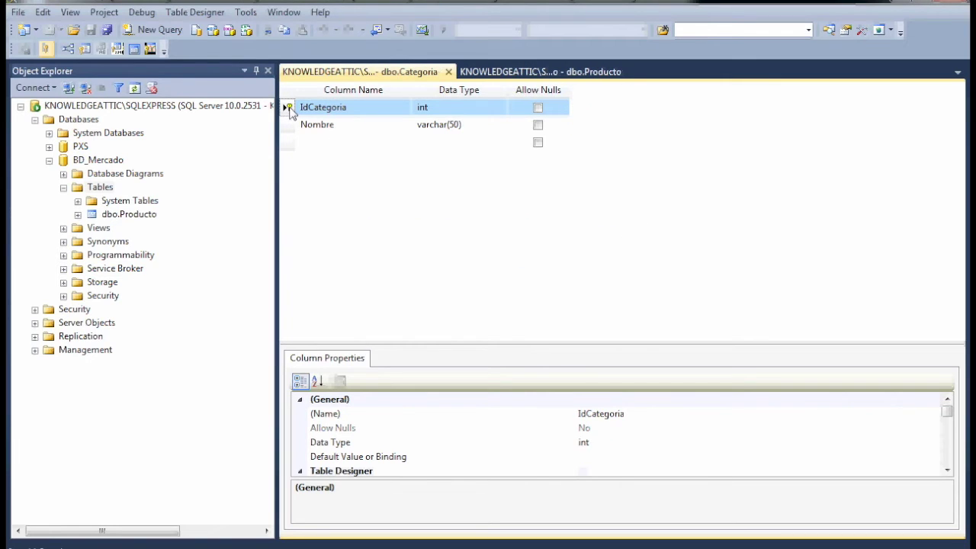
{"action": "left_click_drag", "start_coordinate": [501, 342], "coordinate": [501, 298]}
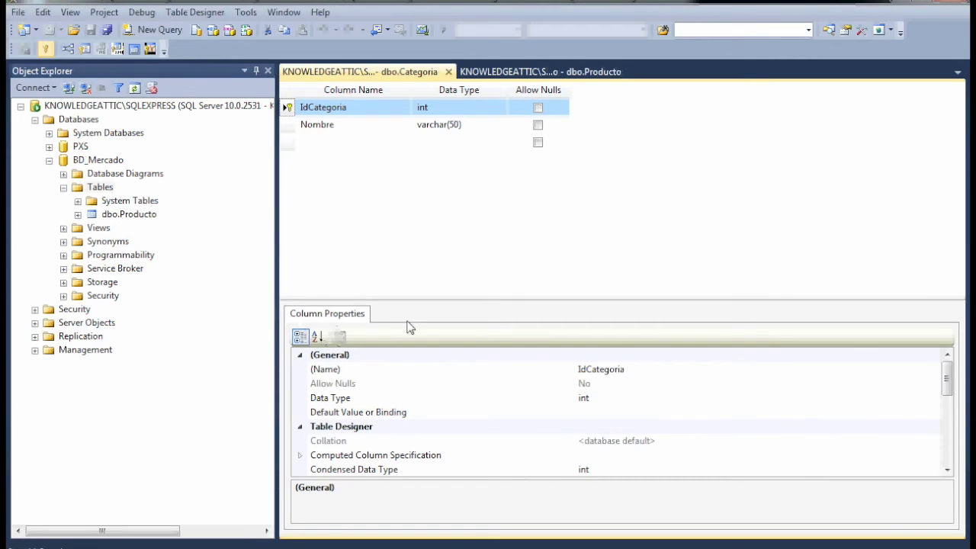
{"action": "left_click_drag", "start_coordinate": [952, 381], "coordinate": [959, 436]}
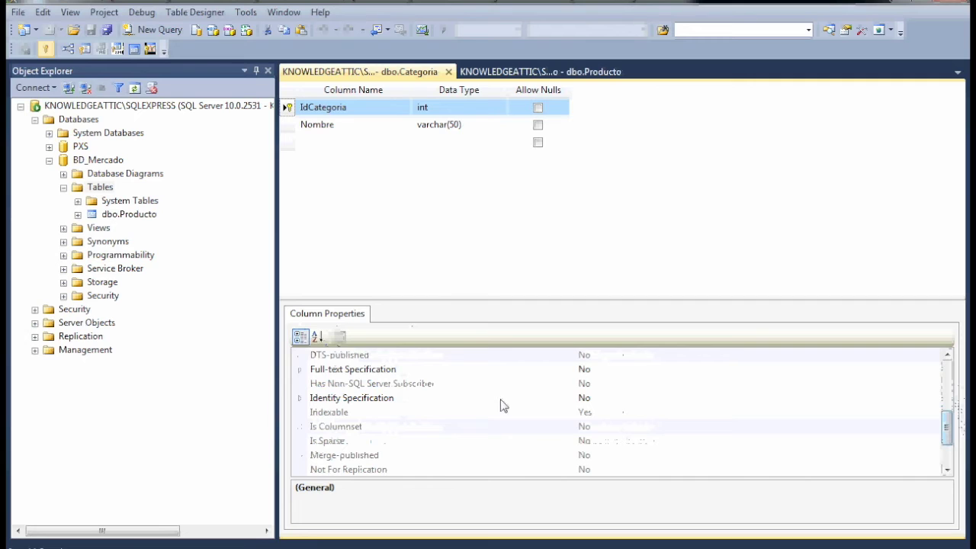
{"action": "left_click", "coordinate": [301, 398]}
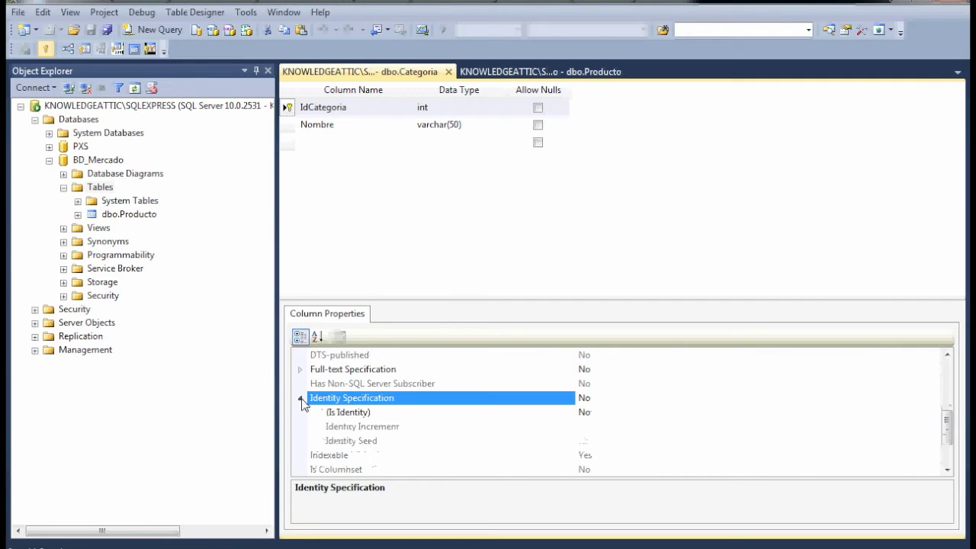
{"action": "left_click", "coordinate": [648, 413]}
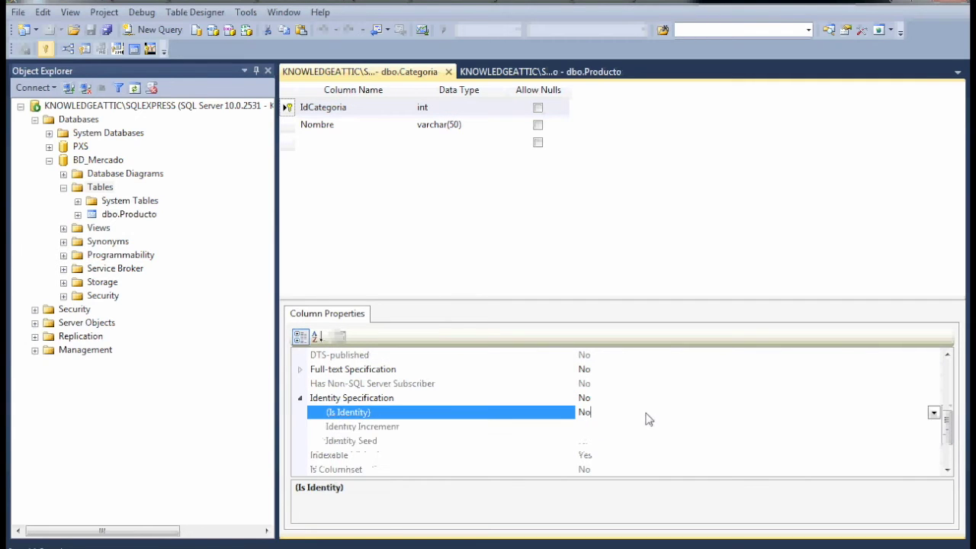
{"action": "left_click", "coordinate": [935, 412]}
{"action": "left_click", "coordinate": [586, 427]}
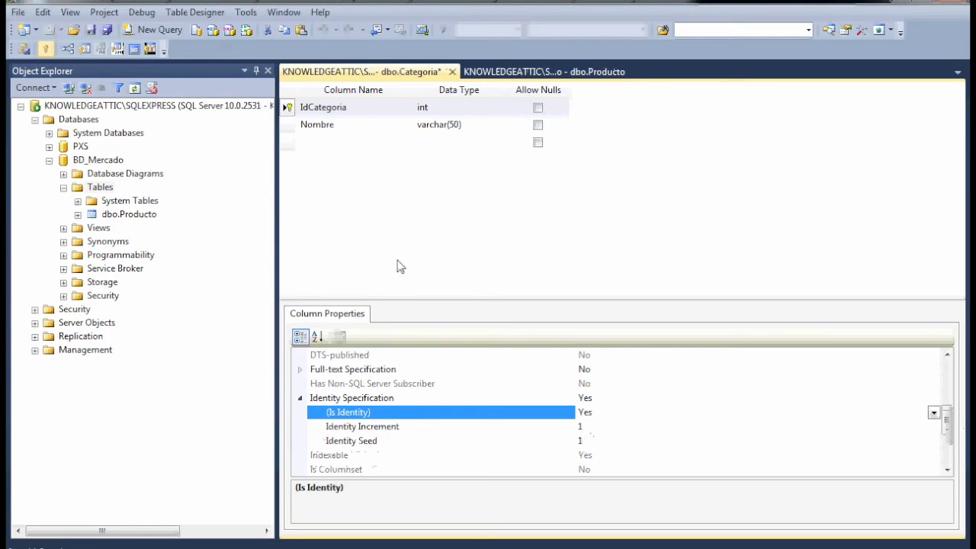
{"action": "key", "text": "ctrl+s"}
- Set Is Identity to Yes for the IdProducto column of the Producto table and save the table
{"action": "left_click", "coordinate": [490, 76]}
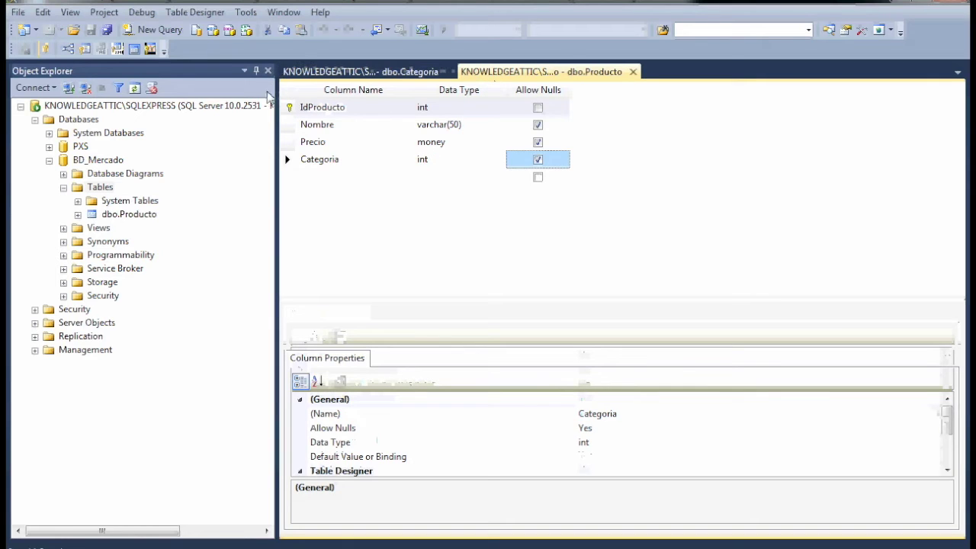
{"action": "left_click", "coordinate": [287, 108]}
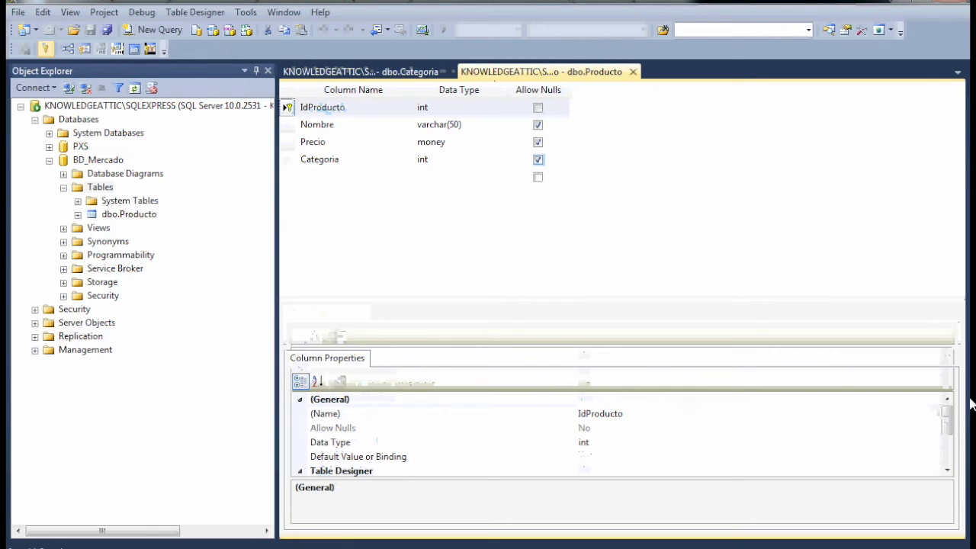
{"action": "left_click_drag", "start_coordinate": [932, 343], "coordinate": [932, 269]}
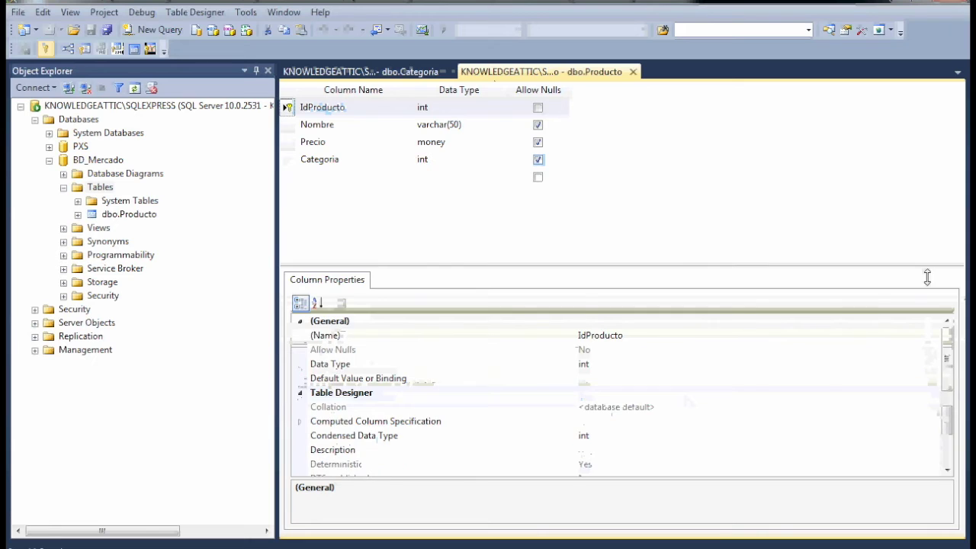
{"action": "left_click_drag", "start_coordinate": [951, 377], "coordinate": [953, 430]}
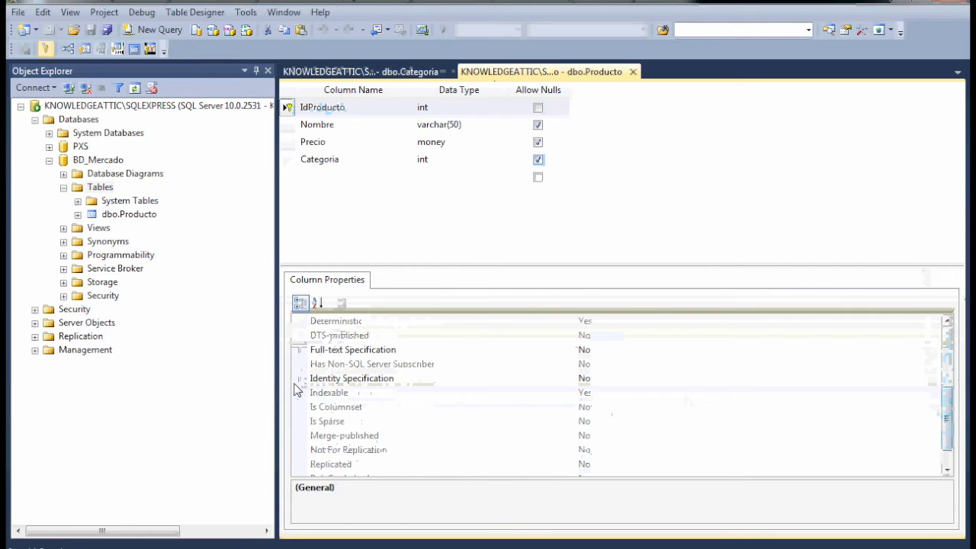
{"action": "left_click", "coordinate": [299, 378]}
{"action": "left_click", "coordinate": [499, 392]}
{"action": "left_click", "coordinate": [933, 392]}
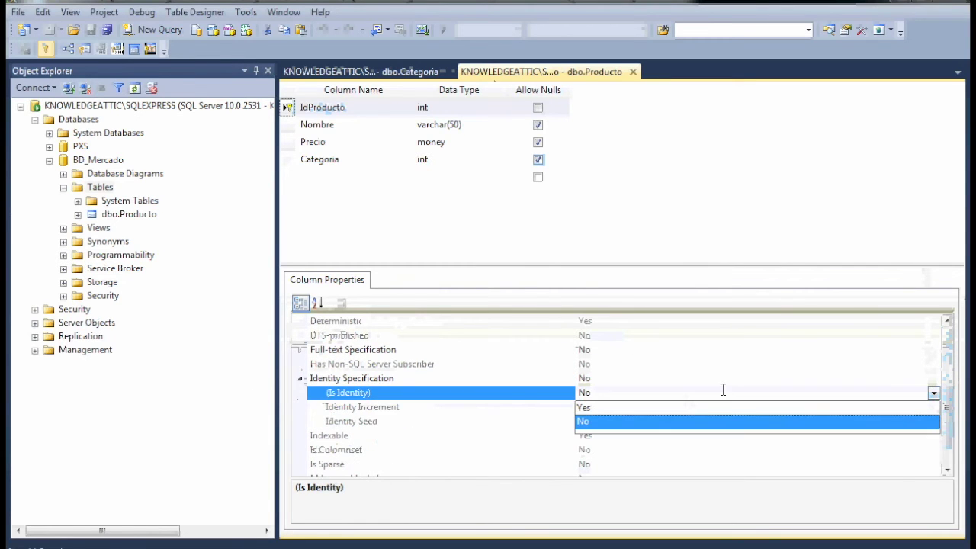
{"action": "left_click", "coordinate": [589, 406]}
{"action": "key", "text": "ctrl+s"}
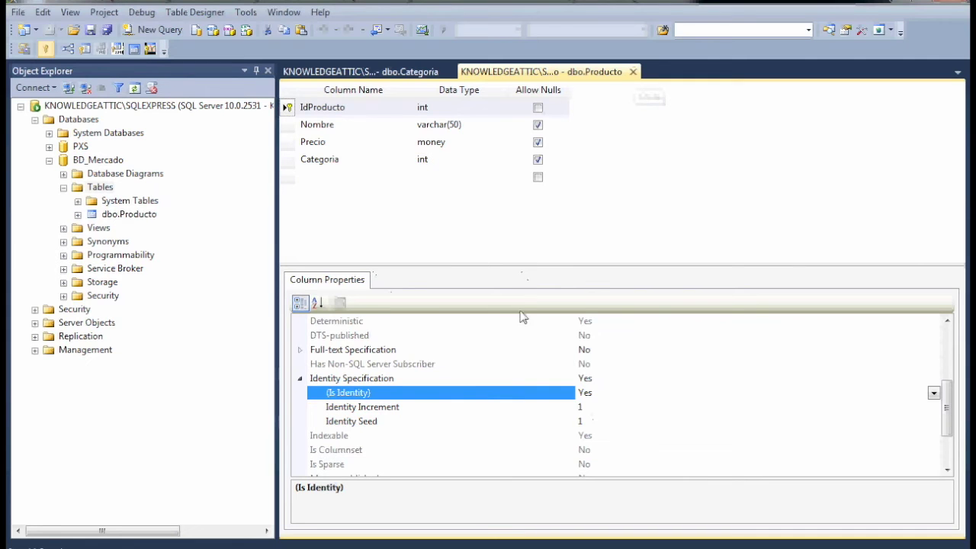
{"action": "left_click_drag", "start_coordinate": [521, 272], "coordinate": [518, 331]}
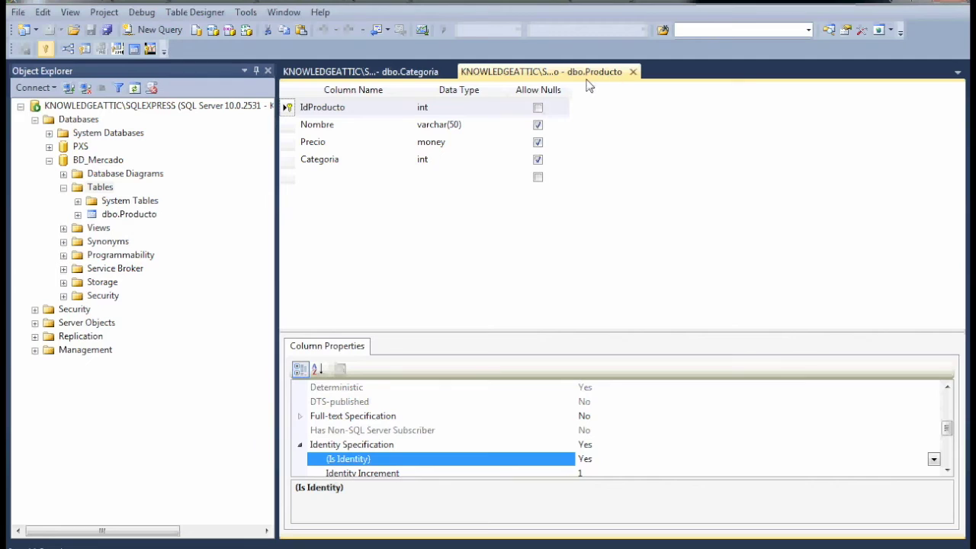
- Review the Categoria column and its data type in the Producto table against the columns of the Categoria table
{"action": "left_click", "coordinate": [288, 160]}
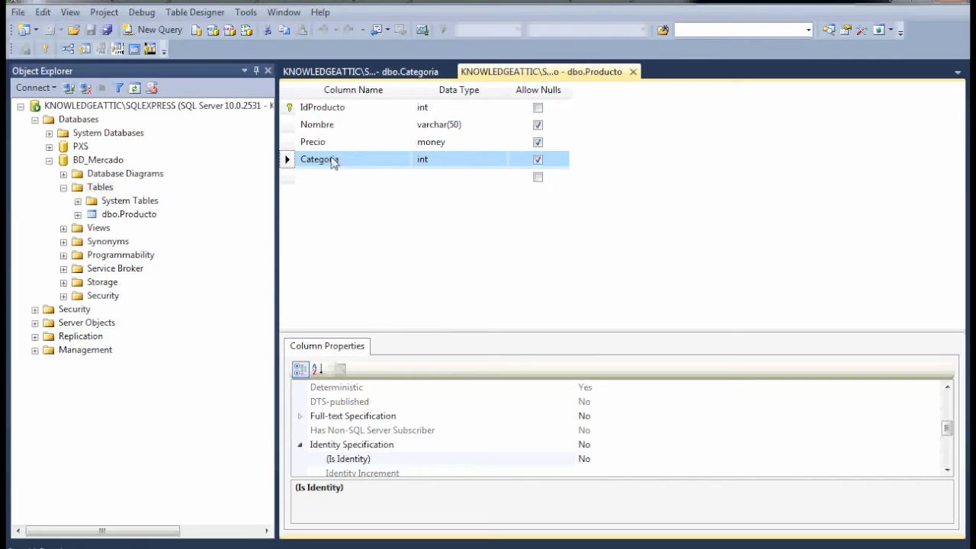
{"action": "left_click", "coordinate": [436, 163]}
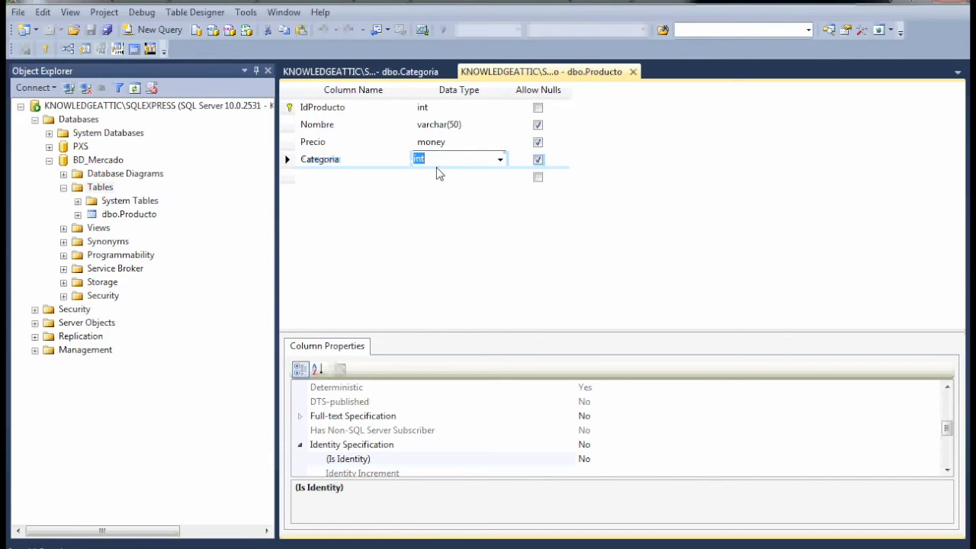
{"action": "left_click", "coordinate": [651, 191]}
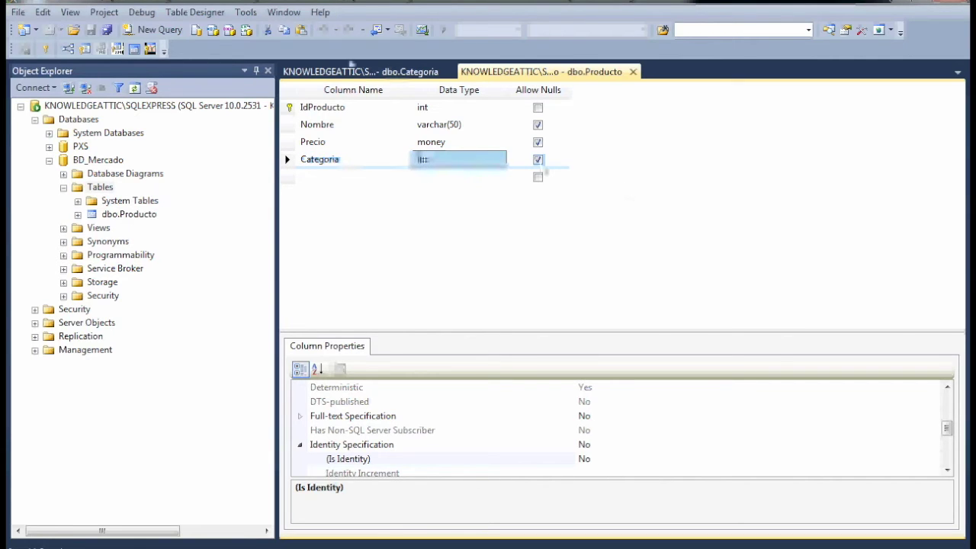
{"action": "left_click", "coordinate": [362, 74]}
{"action": "left_click", "coordinate": [337, 123]}
{"action": "left_click", "coordinate": [337, 123]}
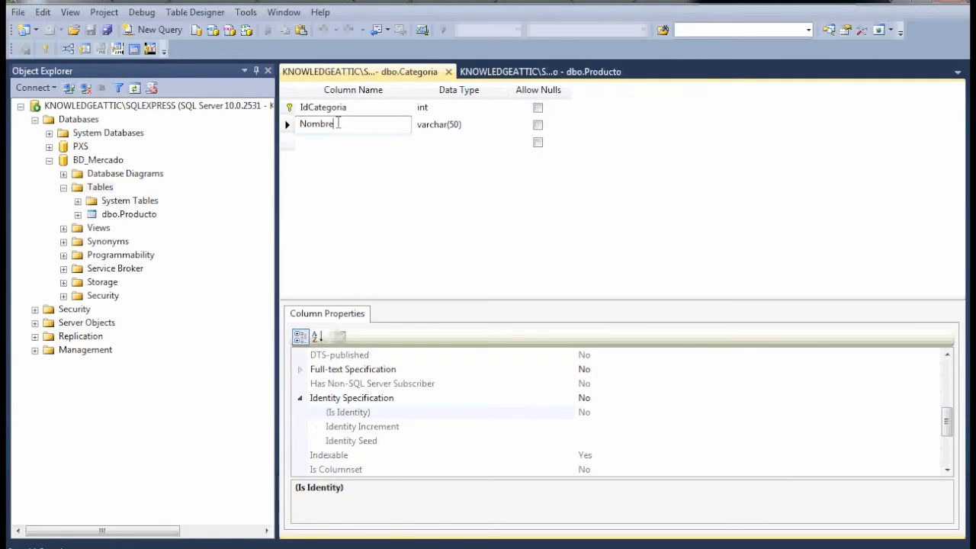
- Add a new foreign key relationship to the Producto table
{"action": "left_click", "coordinate": [471, 74]}
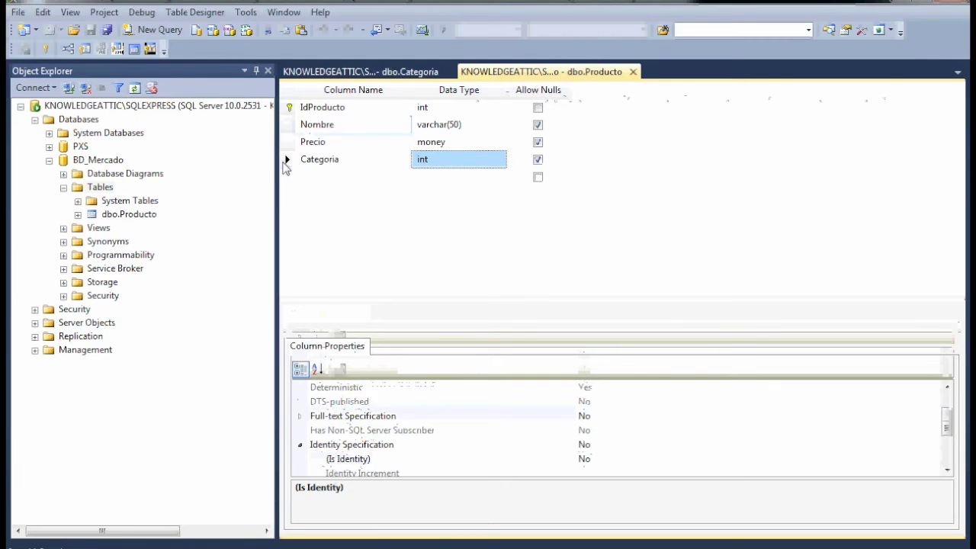
{"action": "left_click", "coordinate": [284, 165]}
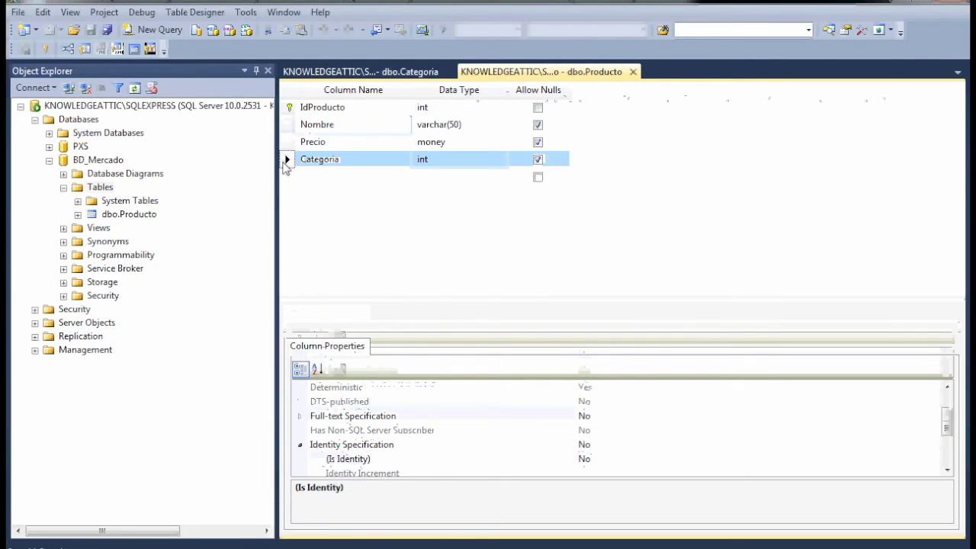
{"action": "right_click", "coordinate": [283, 163]}
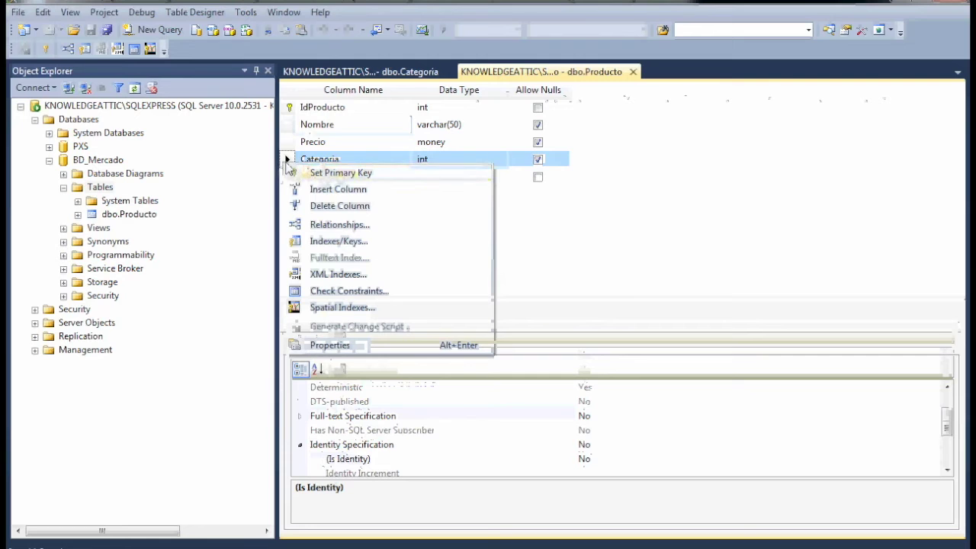
{"action": "left_click", "coordinate": [351, 226]}
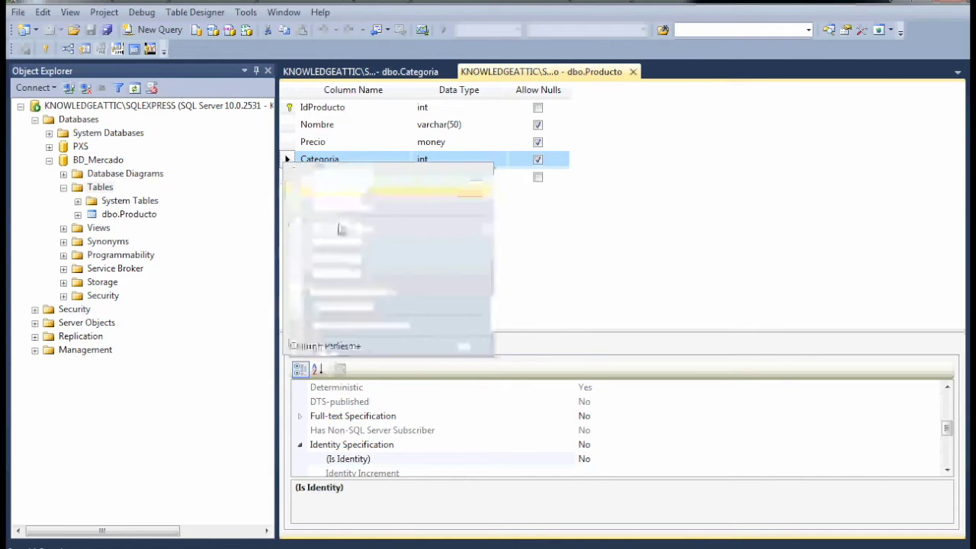
{"action": "left_click", "coordinate": [288, 403]}
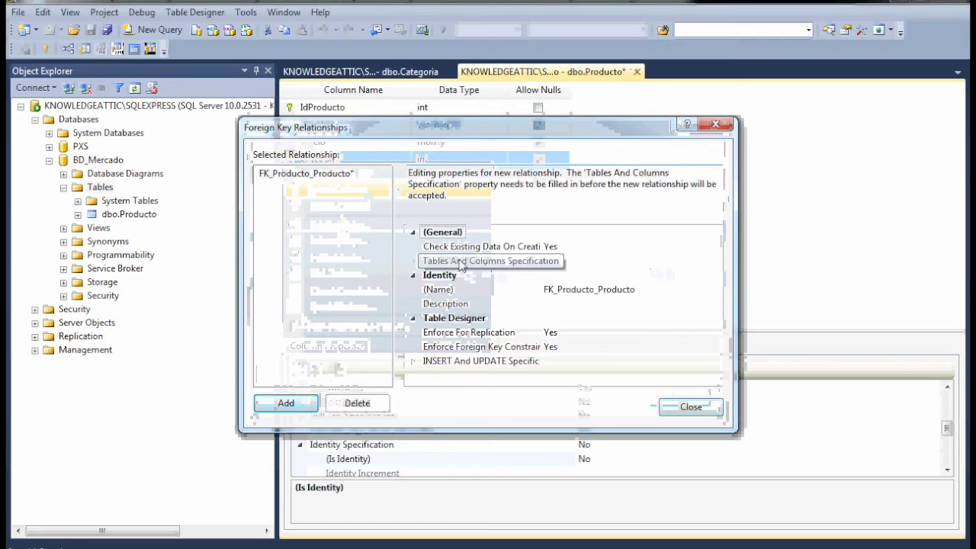
- In the relationship's tables and columns specification, choose Categoria as the primary key table with IdCategoria as its column
{"action": "left_click", "coordinate": [616, 263]}
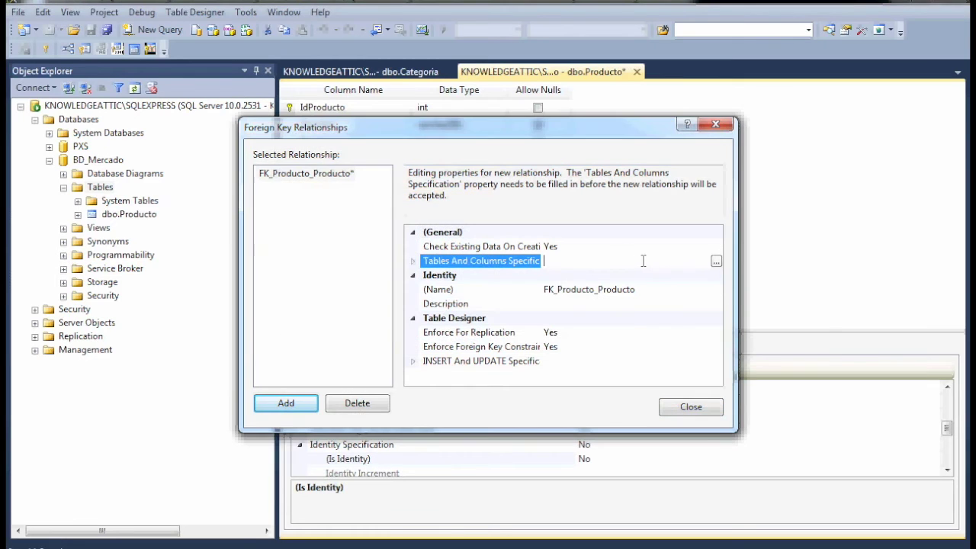
{"action": "left_click", "coordinate": [716, 262]}
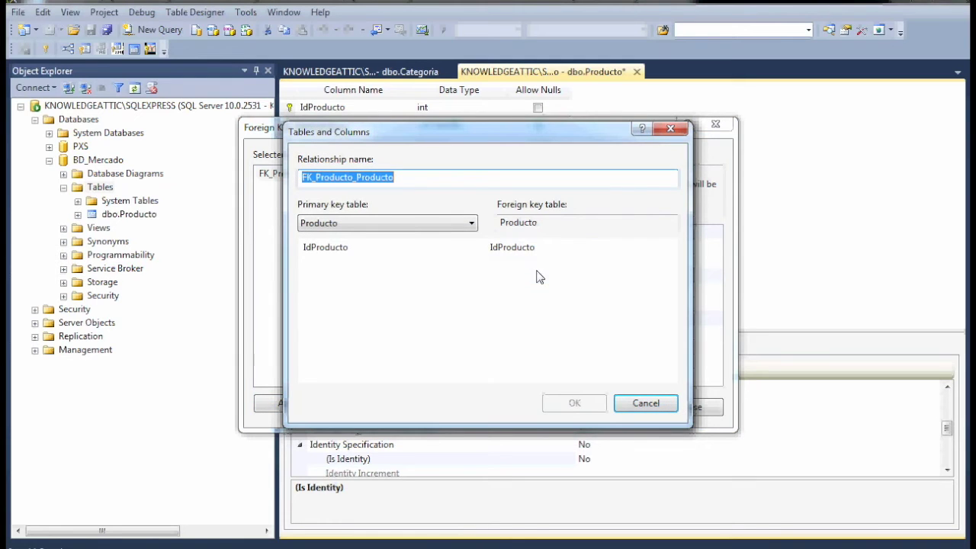
{"action": "left_click", "coordinate": [359, 224]}
{"action": "left_click", "coordinate": [320, 237]}
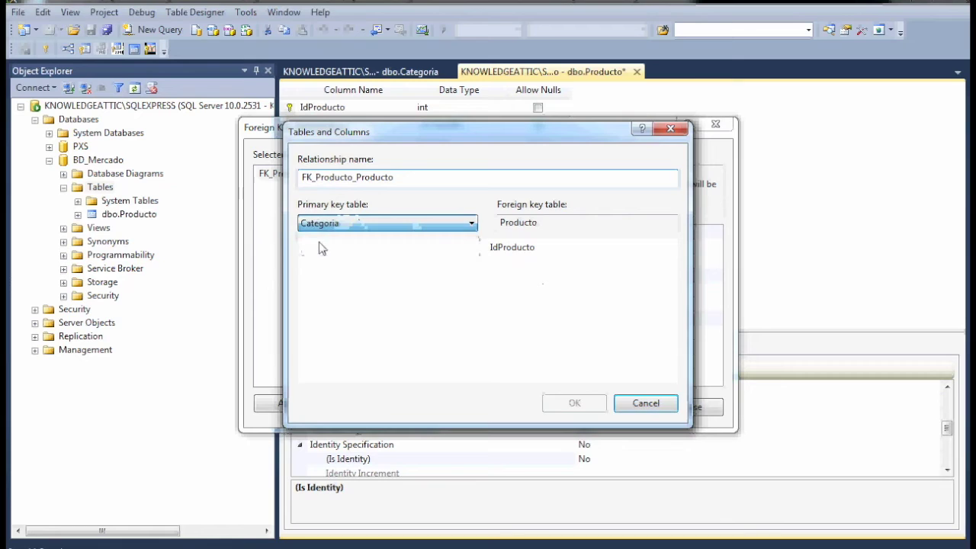
{"action": "left_click", "coordinate": [450, 256]}
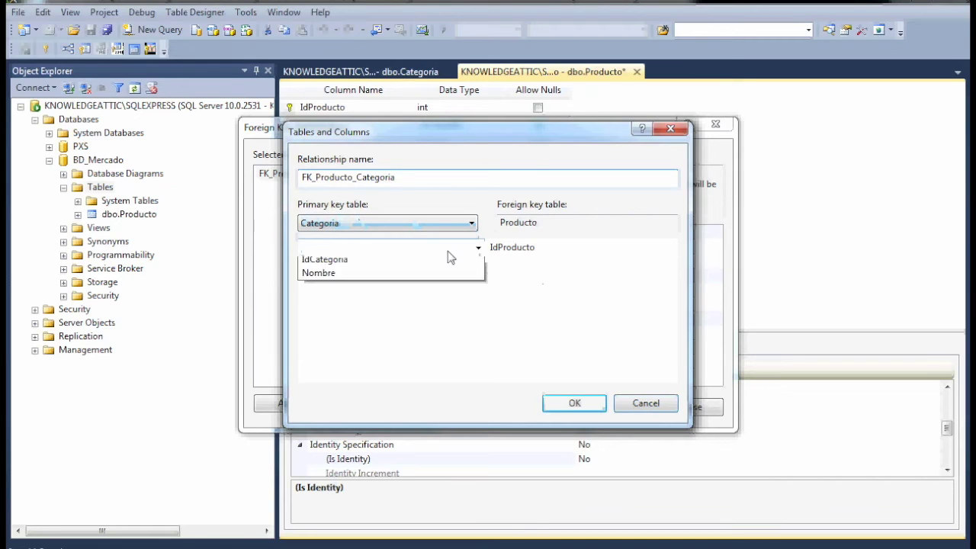
{"action": "left_click", "coordinate": [327, 264]}
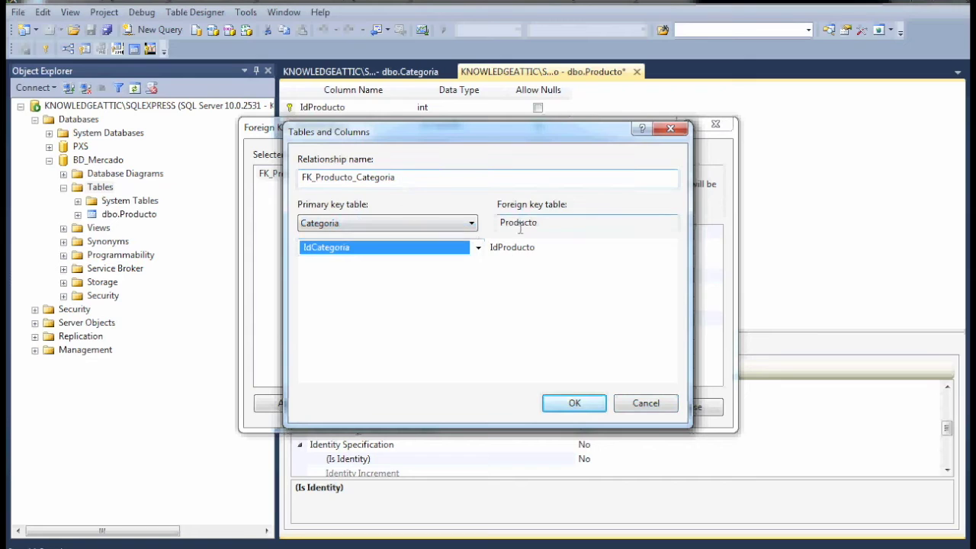
- Choose Categoria as the foreign key column of the Producto table and accept the tables and columns specification
{"action": "left_click", "coordinate": [512, 248]}
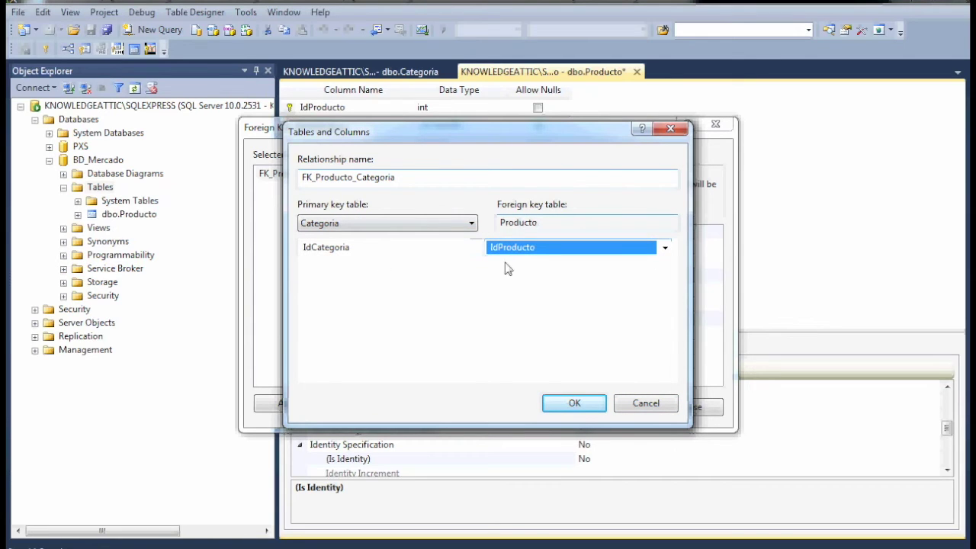
{"action": "left_click", "coordinate": [538, 254]}
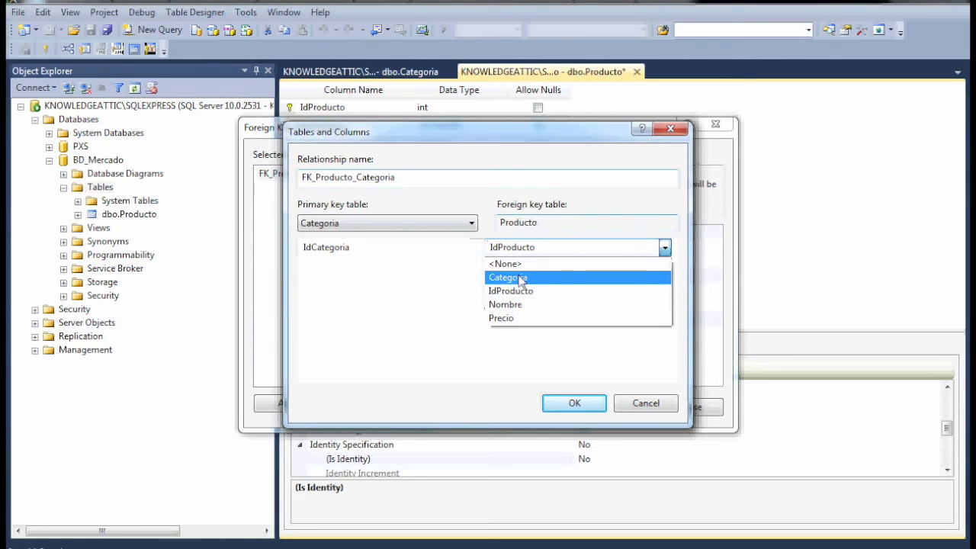
{"action": "left_click", "coordinate": [519, 279]}
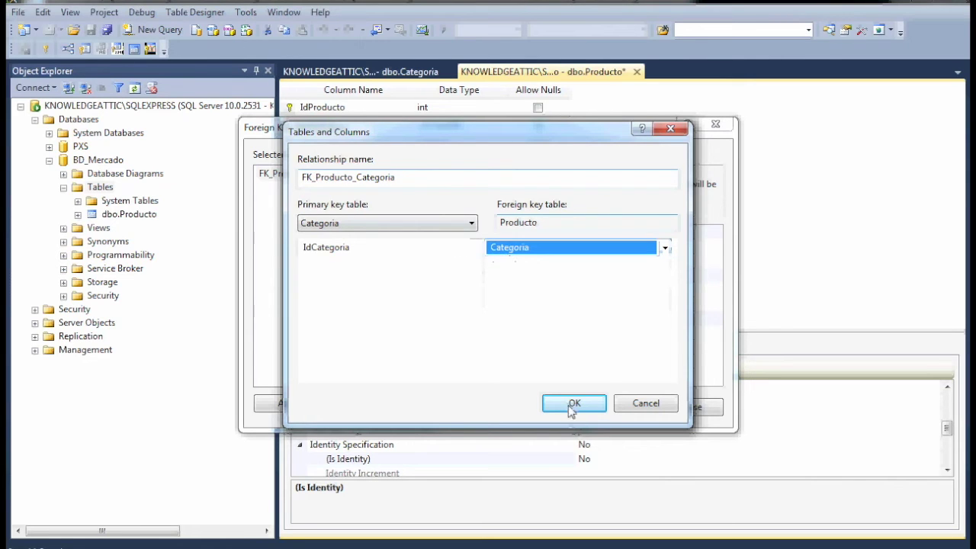
{"action": "left_click_drag", "start_coordinate": [478, 134], "coordinate": [564, 144]}
{"action": "left_click", "coordinate": [669, 403]}
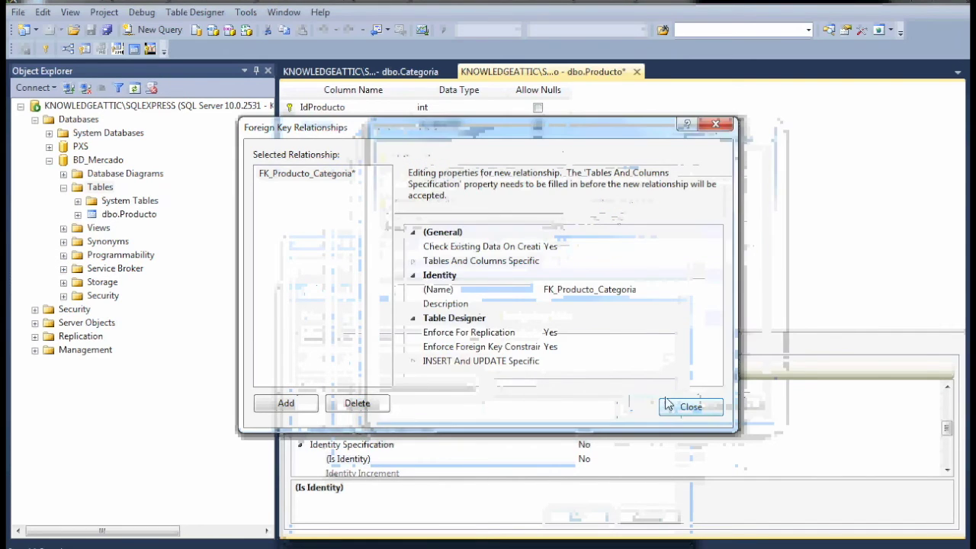
- Close the foreign key relationships and save the Producto table along with the related Categoria table
{"action": "left_click", "coordinate": [690, 406]}
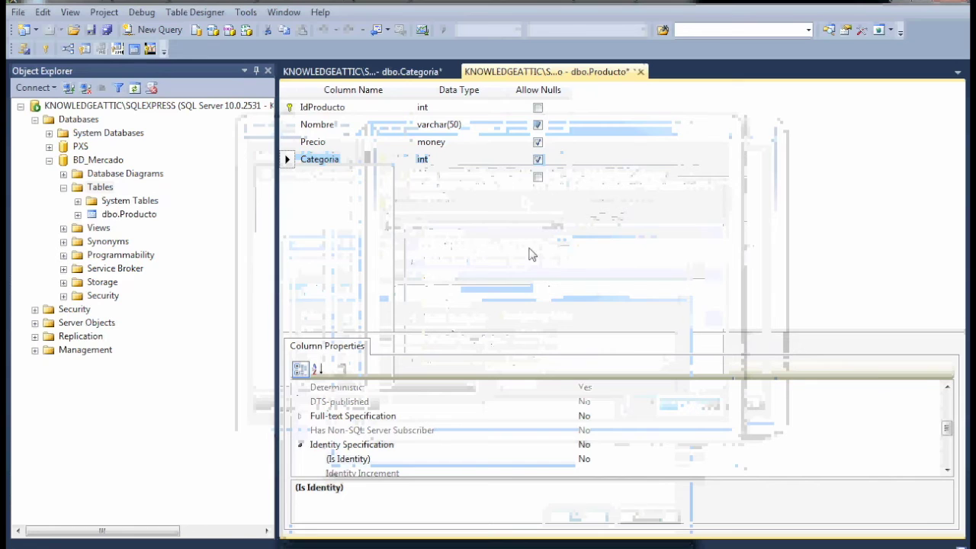
{"action": "key", "text": "ctrl+s"}
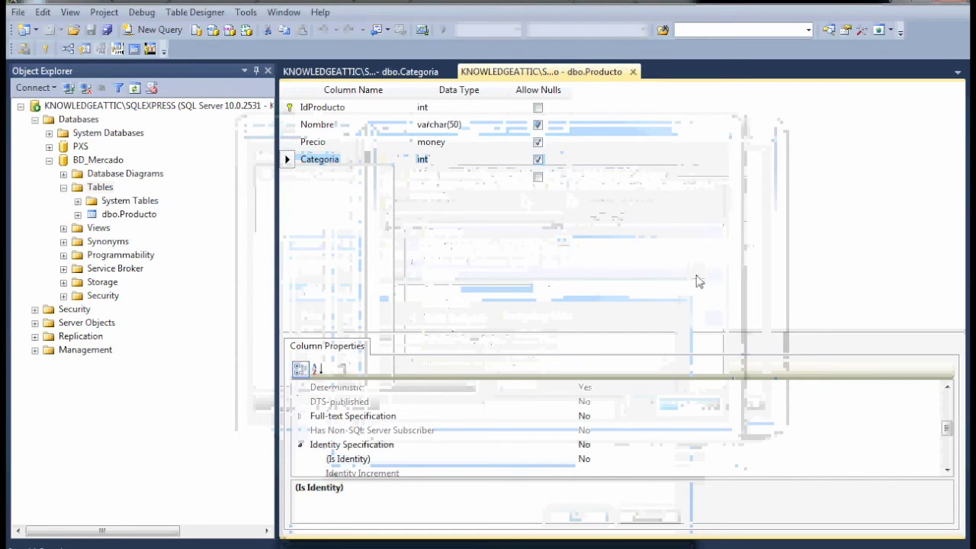
- Create a new database diagram for BD_Mercado, including the required support objects, and add the Categoria and Producto tables to it
{"action": "left_click", "coordinate": [63, 188]}
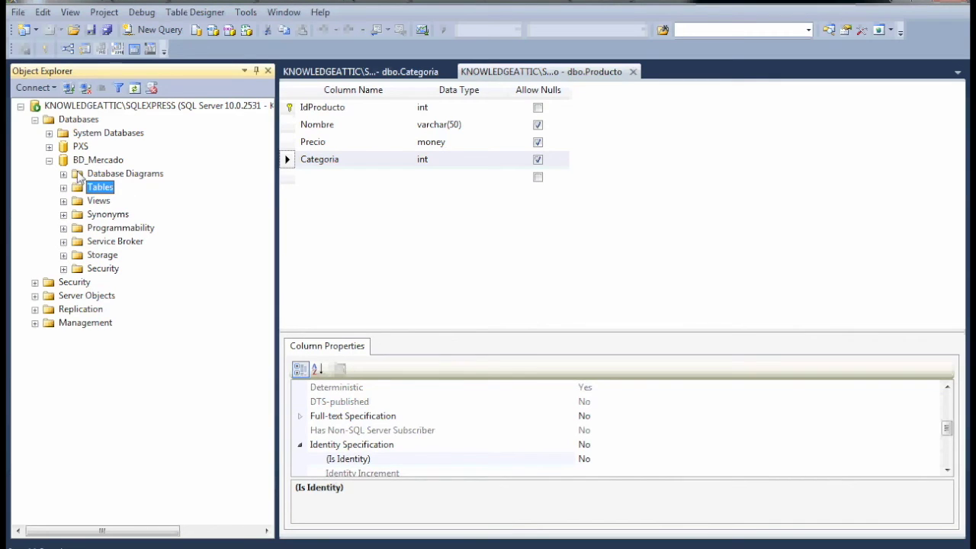
{"action": "right_click", "coordinate": [98, 174]}
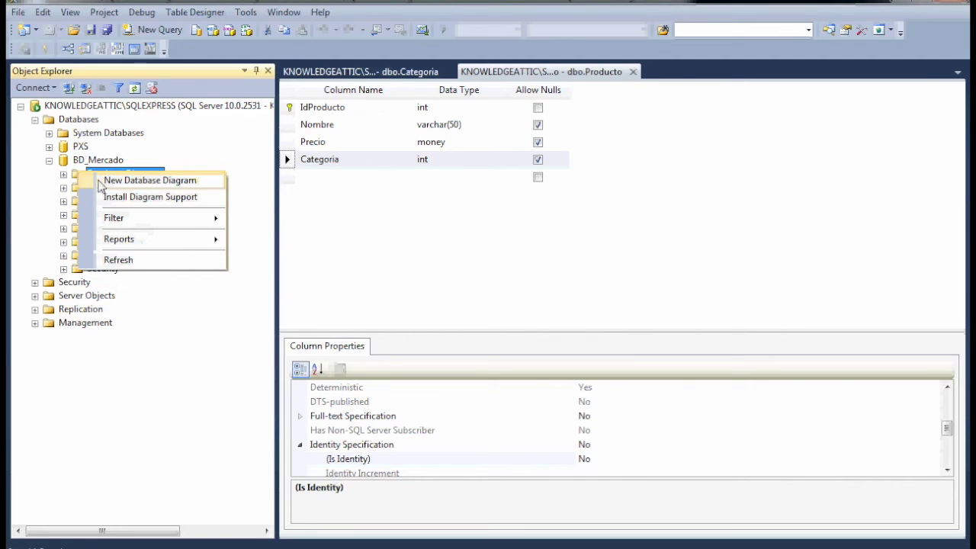
{"action": "left_click", "coordinate": [121, 181]}
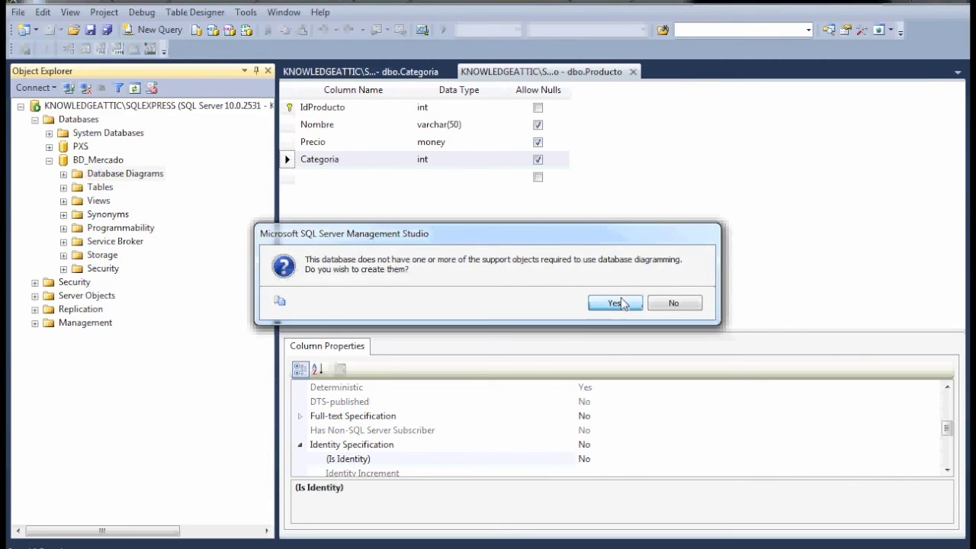
{"action": "left_click", "coordinate": [616, 303]}
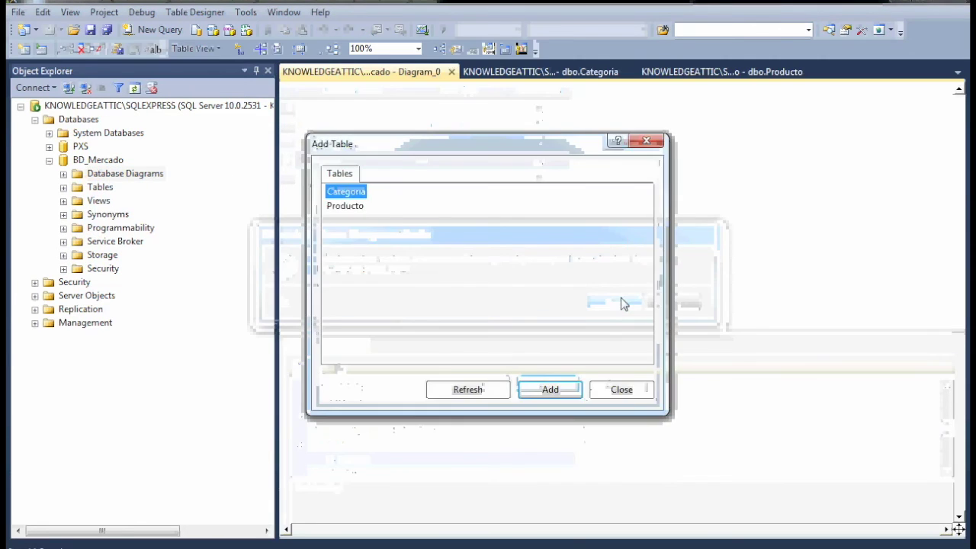
{"action": "left_click", "coordinate": [356, 207], "text": "shift"}
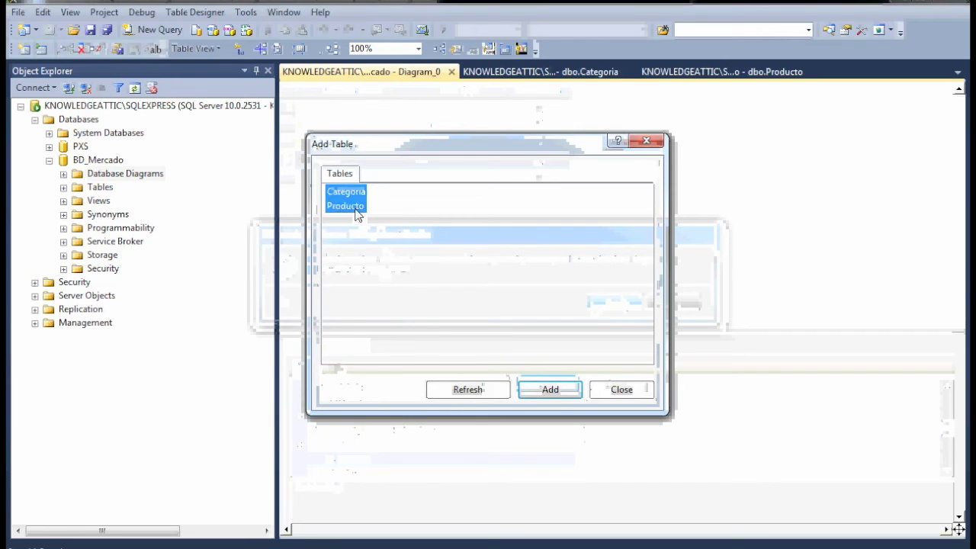
{"action": "left_click", "coordinate": [542, 391]}
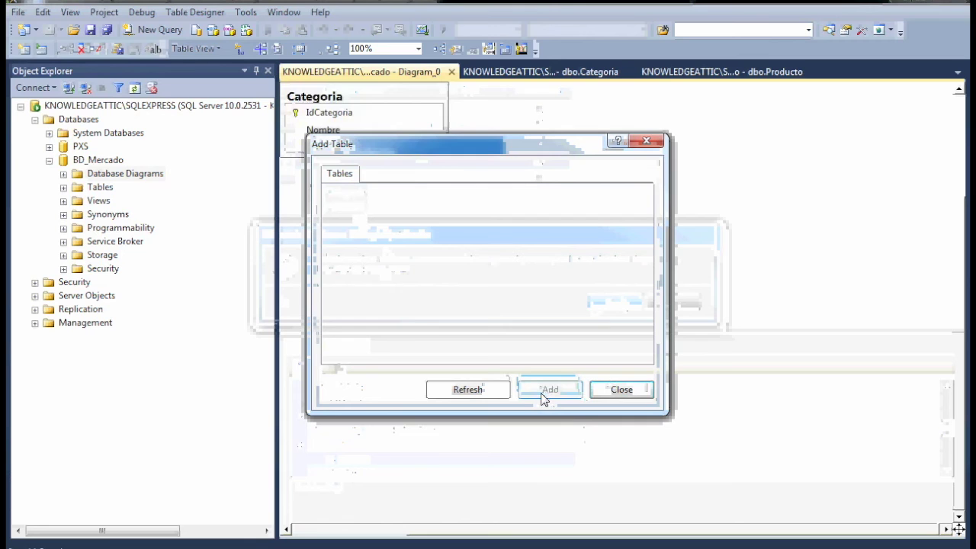
{"action": "left_click", "coordinate": [621, 390]}
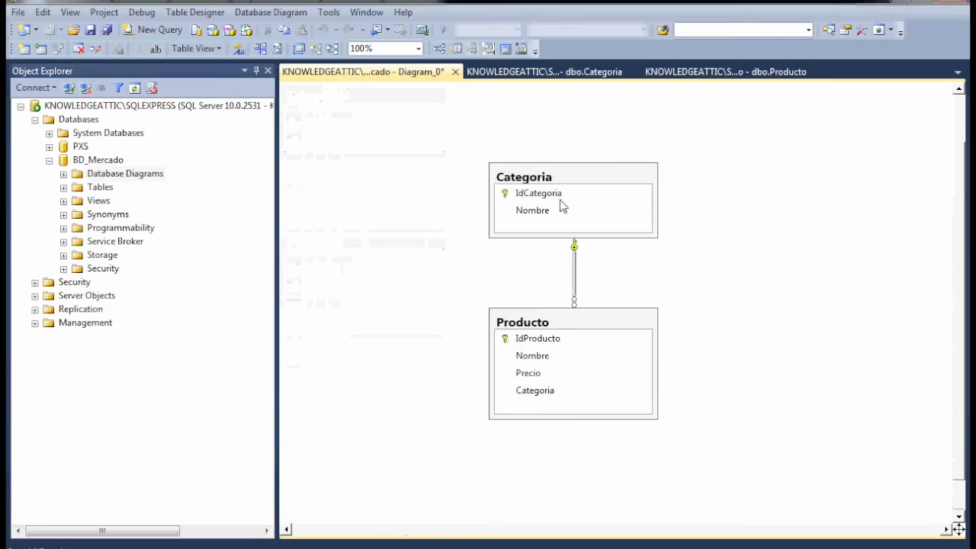
- Examine the relationship between Categoria and Producto in the diagram, then close the diagram
{"action": "left_click", "coordinate": [602, 184]}
{"action": "left_click", "coordinate": [581, 322]}
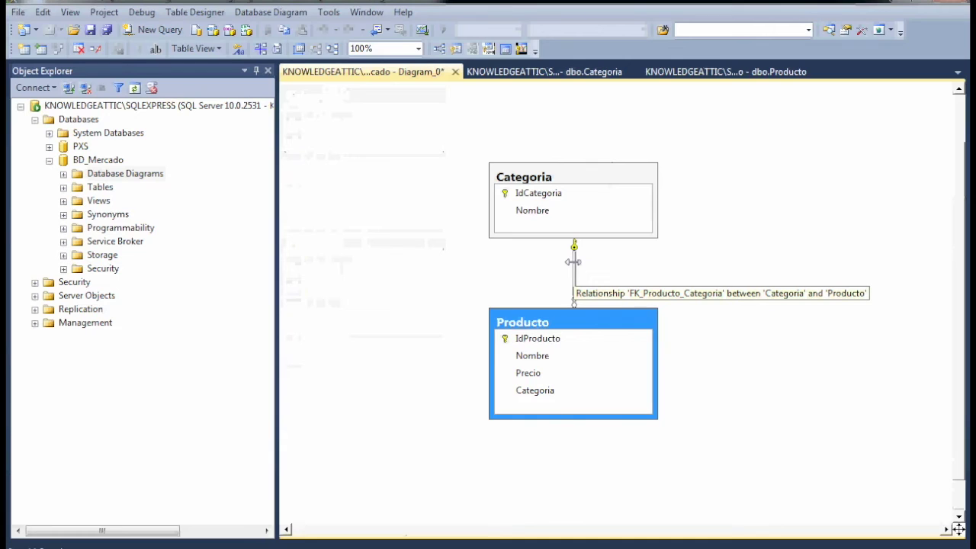
{"action": "left_click", "coordinate": [365, 251]}
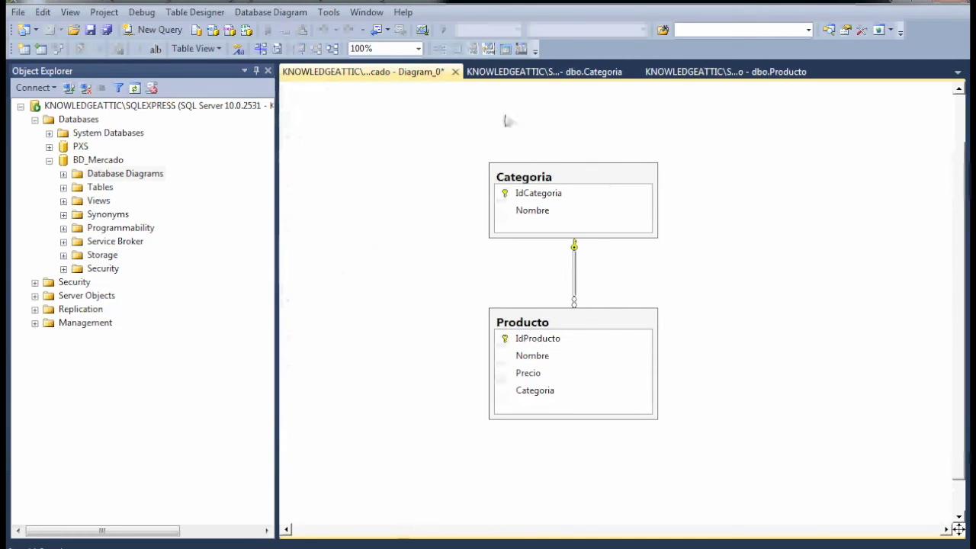
{"action": "left_click", "coordinate": [455, 71]}
{"action": "left_click", "coordinate": [515, 374]}
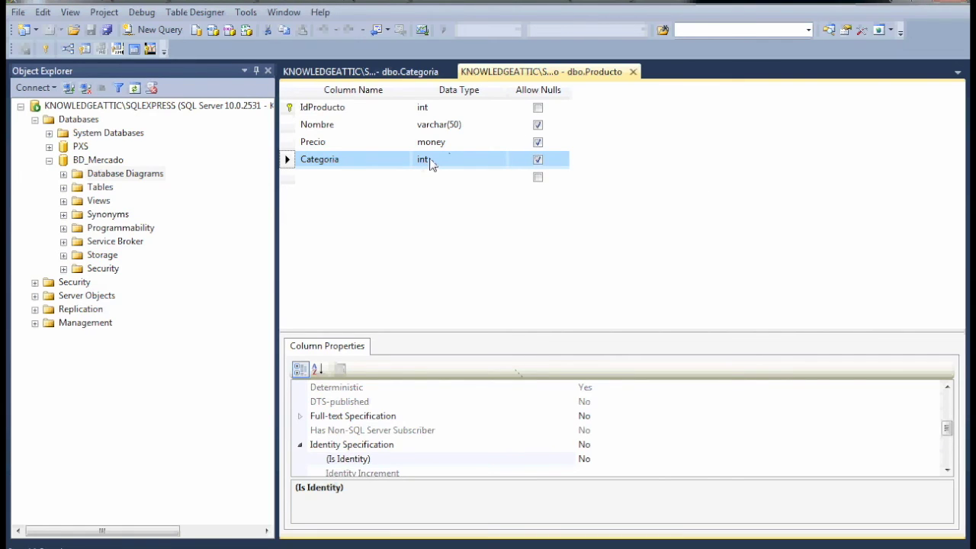
- Expand and refresh the list of tables in the BD_Mercado database
{"action": "left_click", "coordinate": [63, 186]}
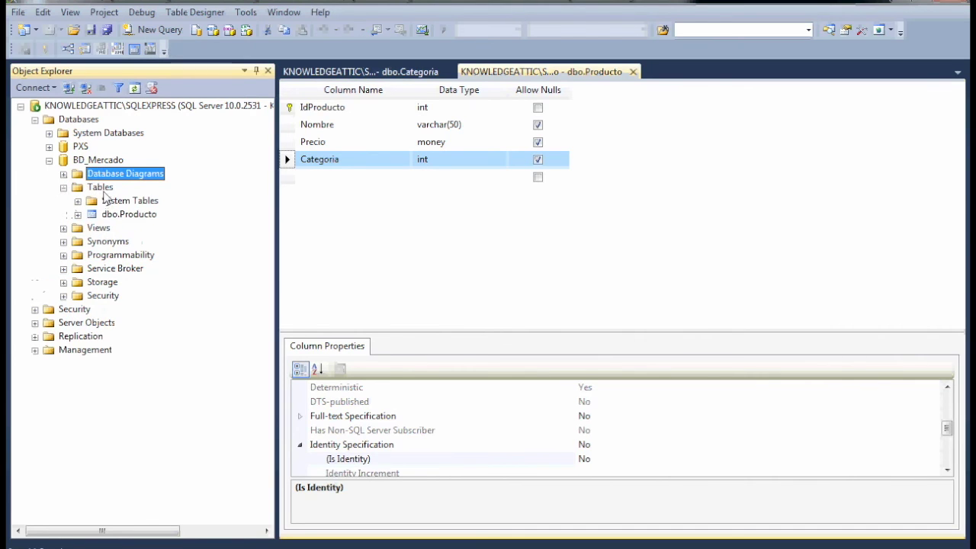
{"action": "right_click", "coordinate": [105, 192]}
{"action": "left_click", "coordinate": [146, 287]}
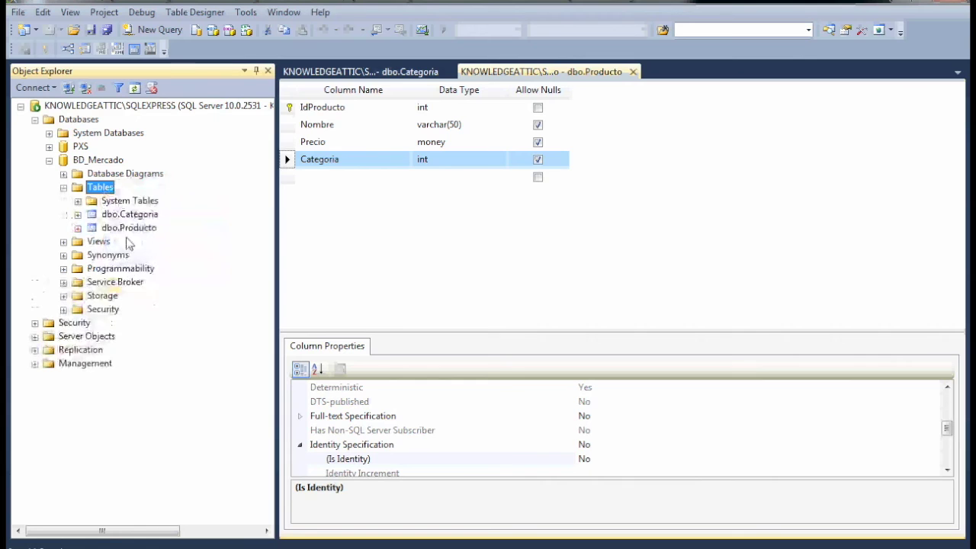
{"action": "left_click", "coordinate": [116, 217]}
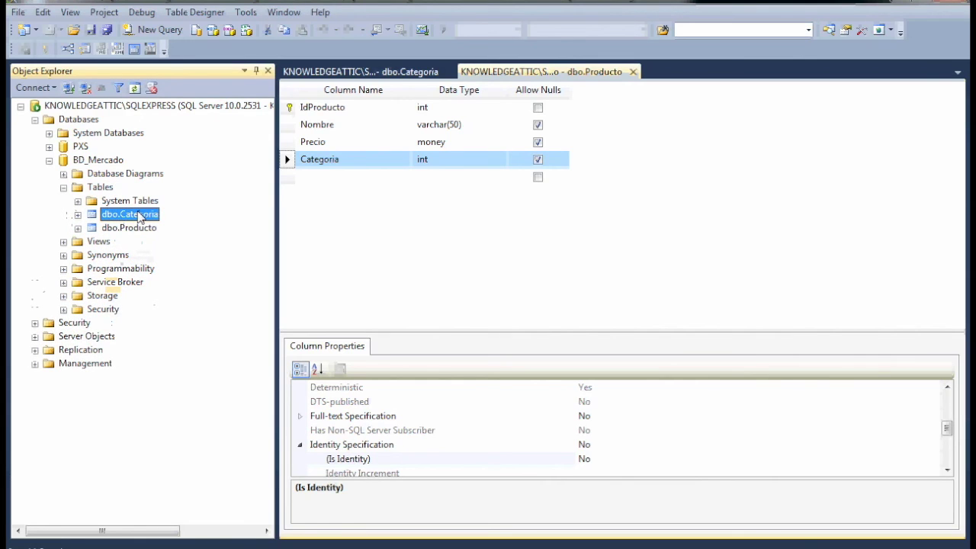
{"action": "right_click", "coordinate": [138, 217]}
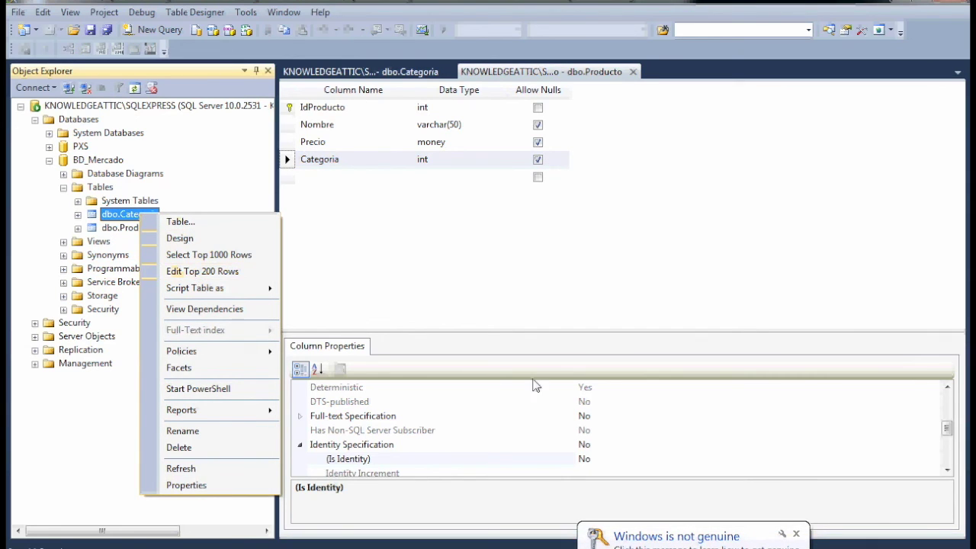
{"action": "left_click", "coordinate": [9, 263]}
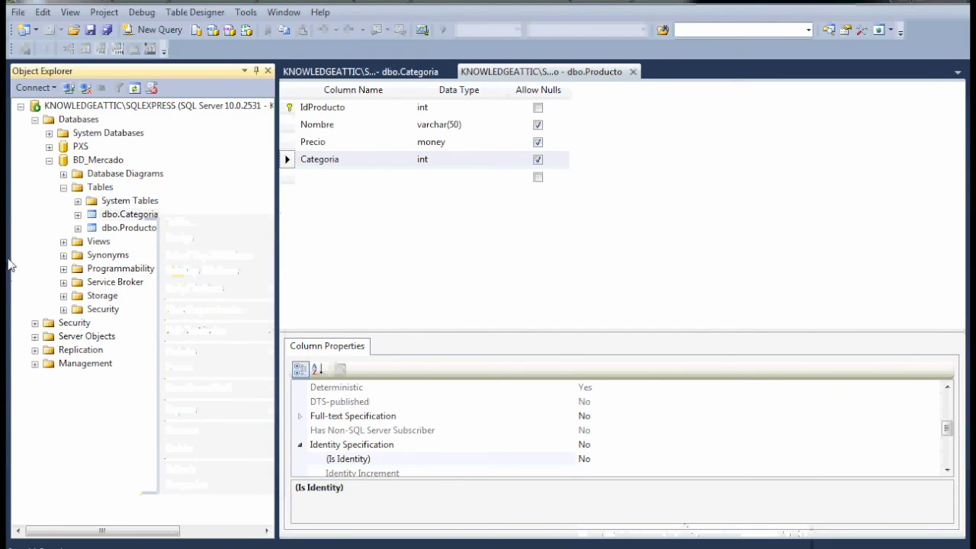
- Open the top 200 rows of the Categoria table for editing and add a category named Verduras
{"action": "right_click", "coordinate": [129, 214]}
{"action": "left_click", "coordinate": [180, 281]}
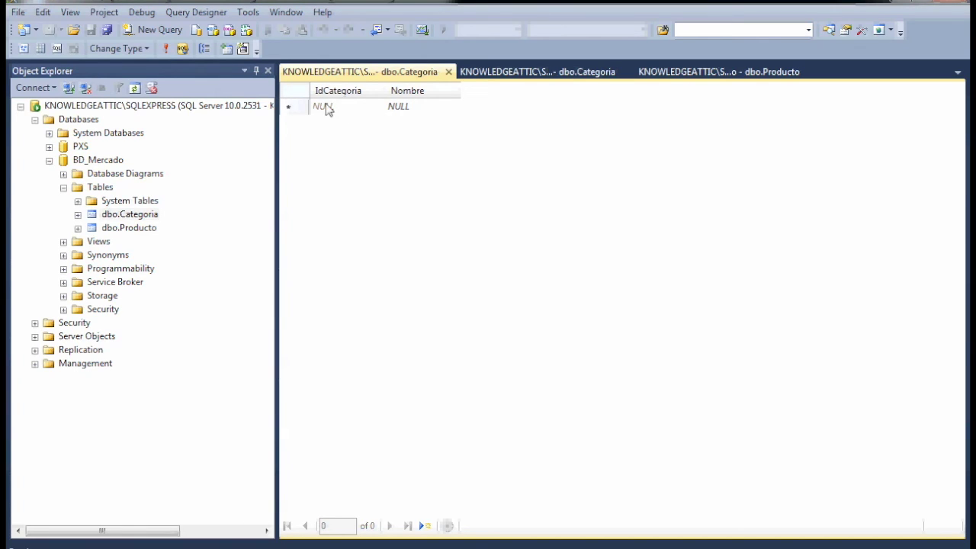
{"action": "left_click", "coordinate": [418, 112]}
{"action": "type", "text": "Verduras"}
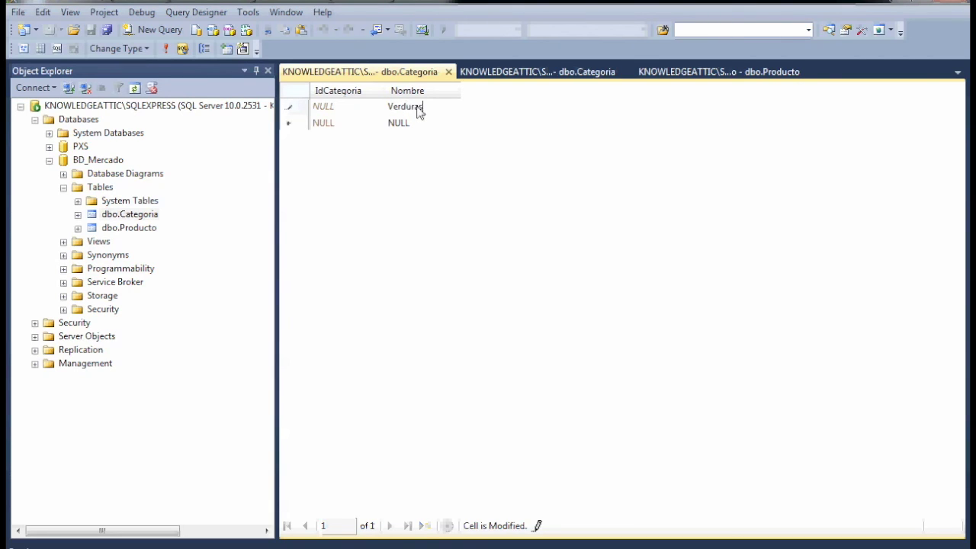
{"action": "key", "text": "Tab"}
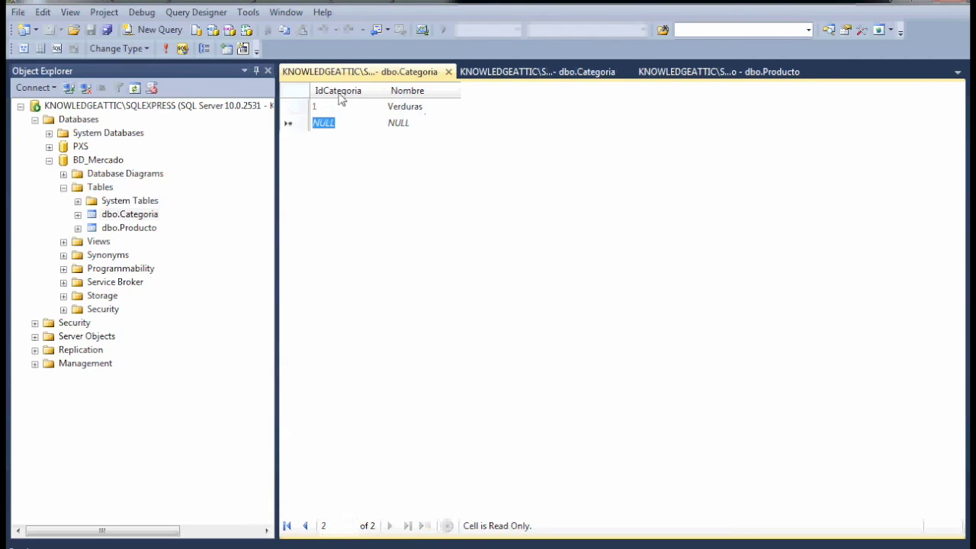
- Add two more rows to the Categoria table with the names Frutas and Limpieza
{"action": "left_click", "coordinate": [404, 126]}
{"action": "type", "text": "Frutas"}
{"action": "key", "text": "Tab"}
{"action": "key", "text": "Tab"}
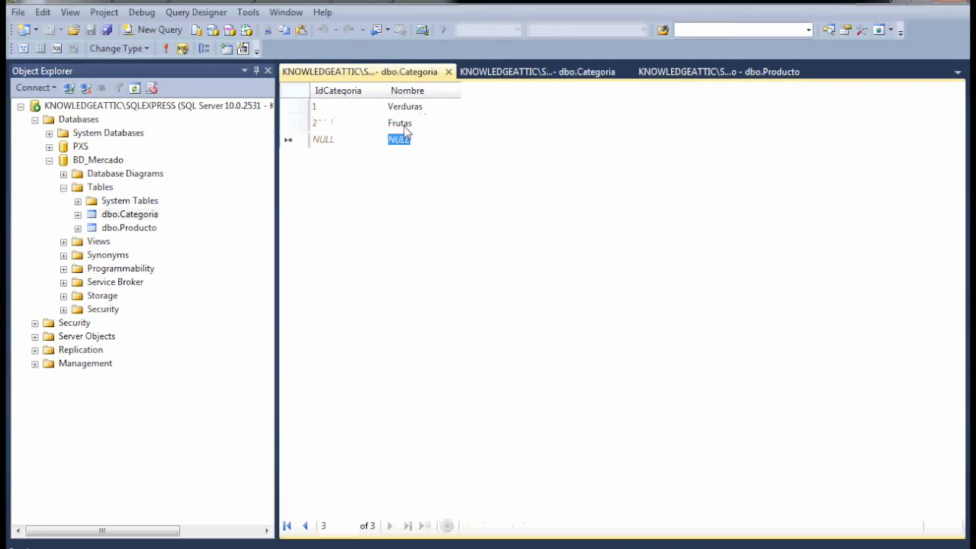
{"action": "type", "text": "Limpieza"}
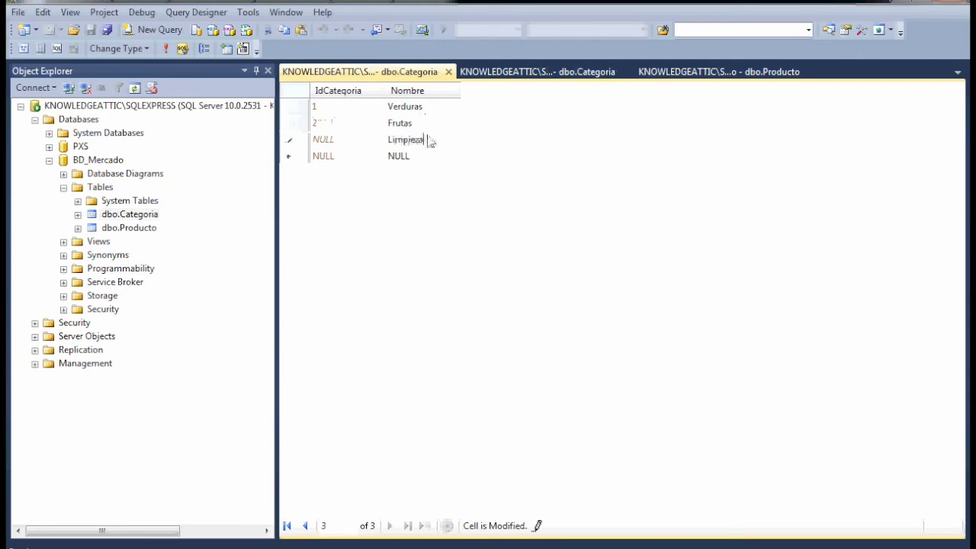
{"action": "key", "text": "Tab"}
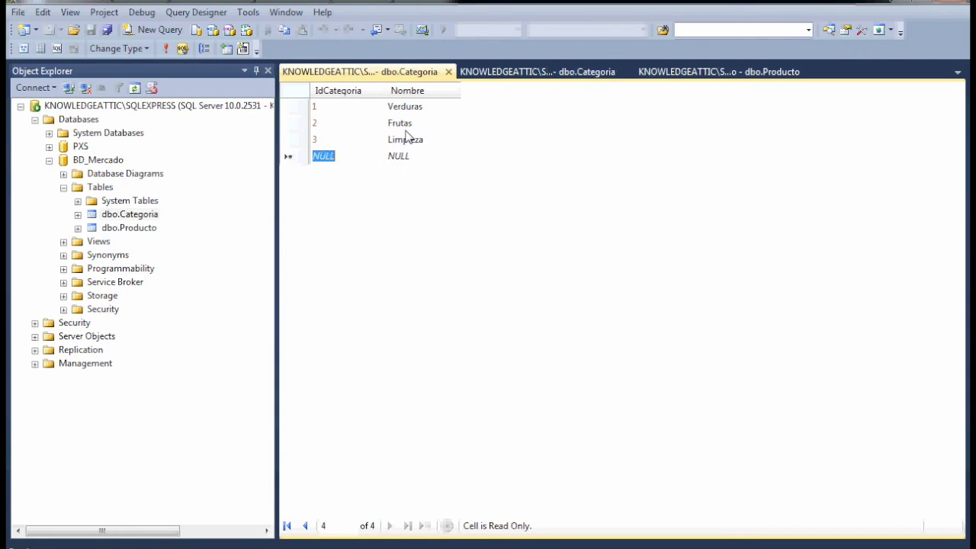
- Open the top 200 rows of the Producto table for editing and enter a product named Fresas with the price 1000
{"action": "right_click", "coordinate": [116, 227]}
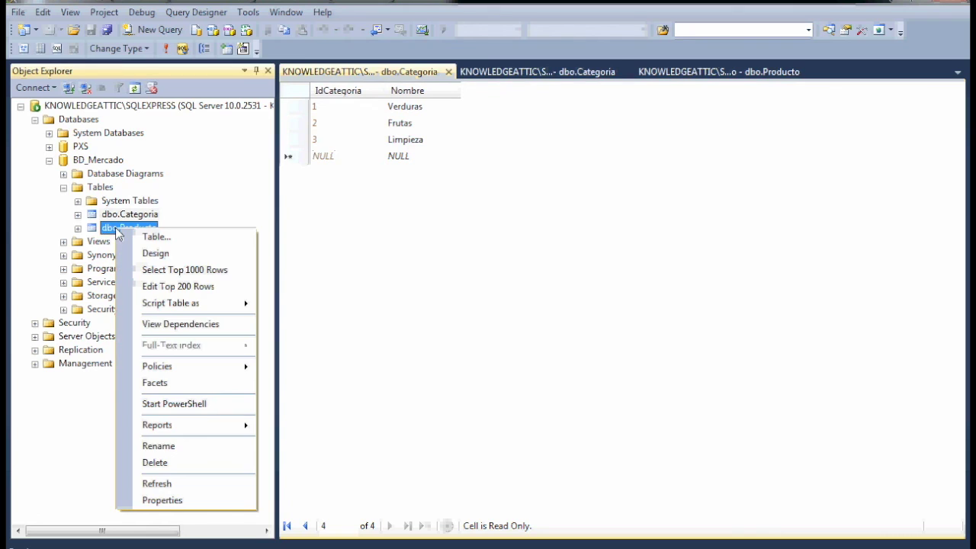
{"action": "left_click", "coordinate": [172, 287]}
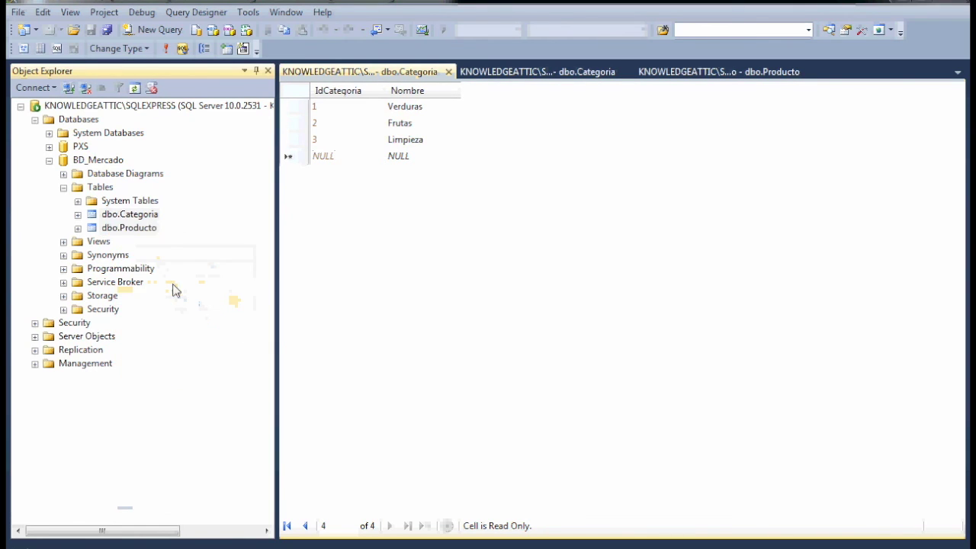
{"action": "left_click", "coordinate": [414, 113]}
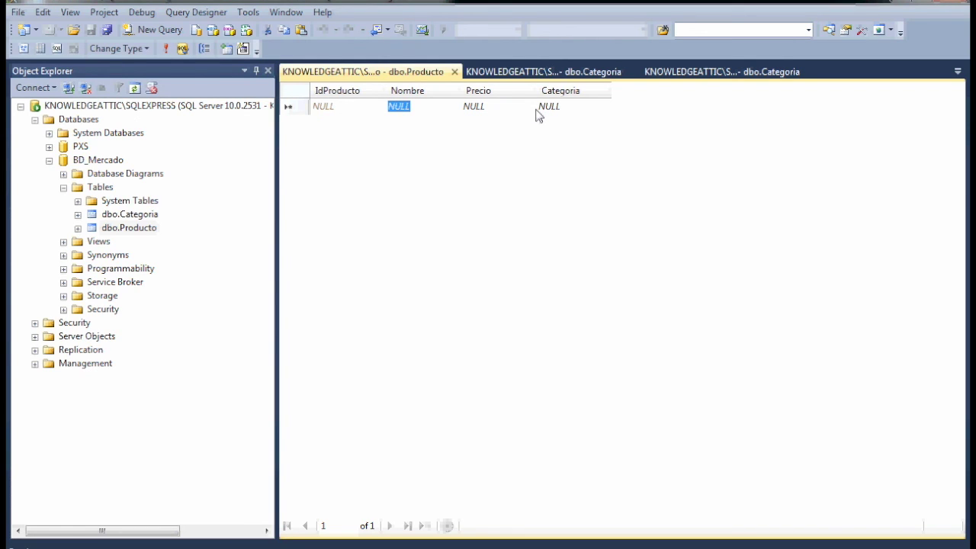
{"action": "type", "text": "Fresas"}
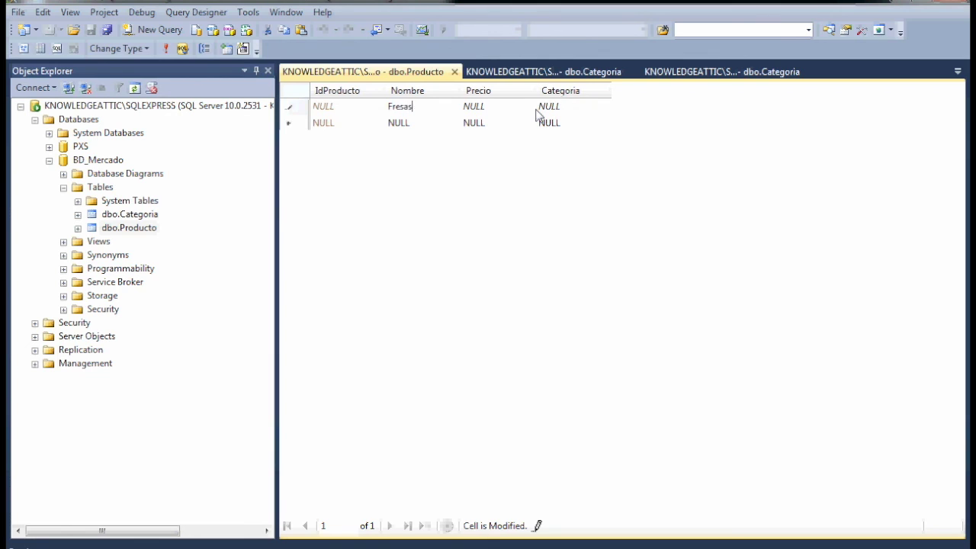
{"action": "key", "text": "Tab"}
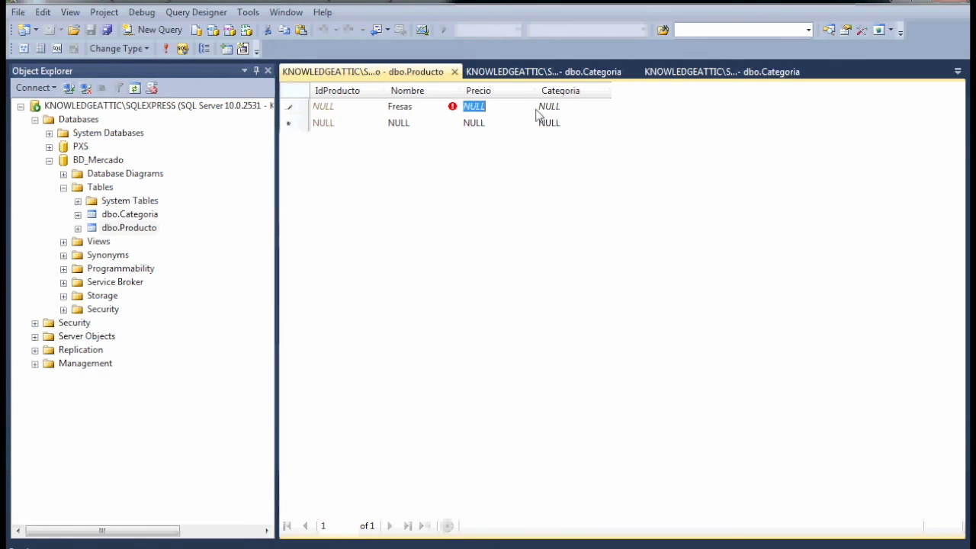
{"action": "type", "text": "1000"}
{"action": "key", "text": "Tab"}
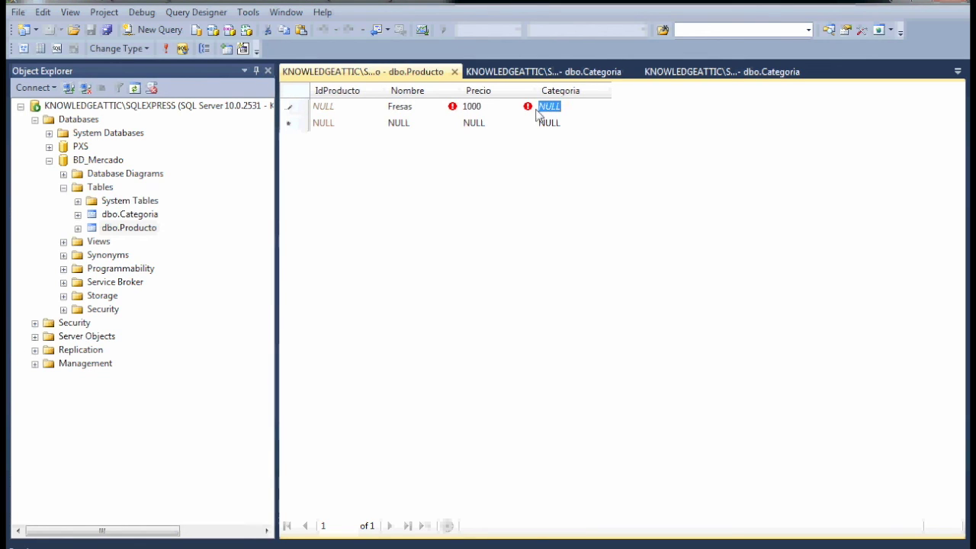
- Check the category identifiers in the Categoria rows, set the Fresas product's Categoria to 2 and commit the row
{"action": "left_click", "coordinate": [552, 74]}
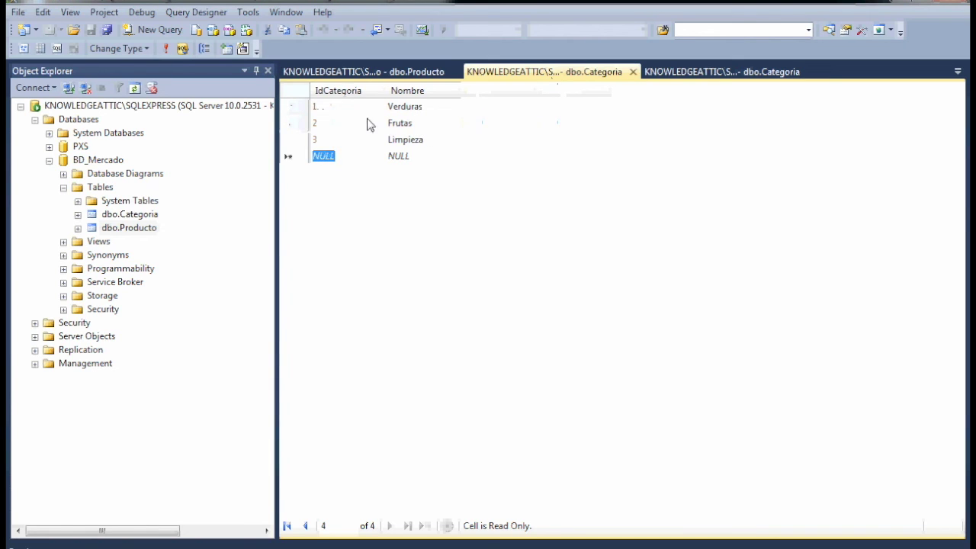
{"action": "left_click", "coordinate": [423, 72]}
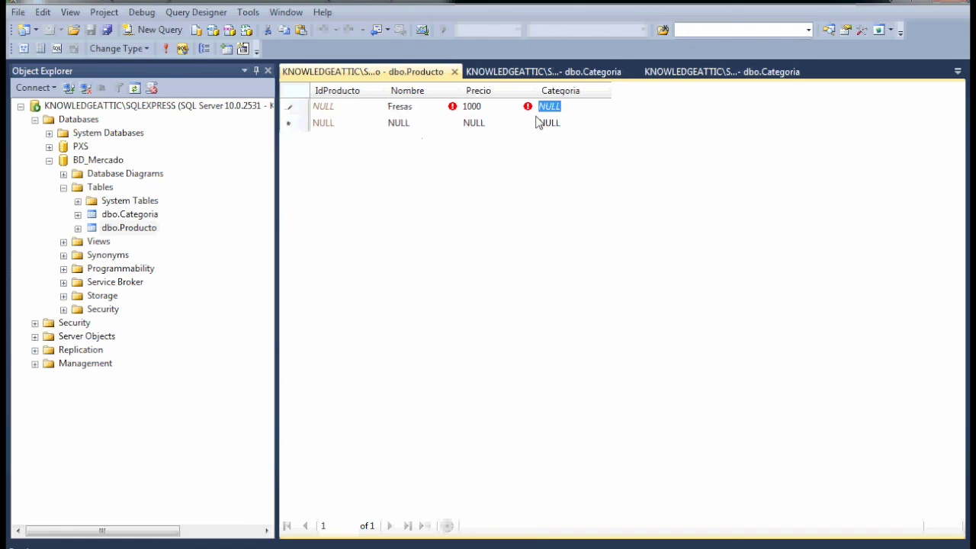
{"action": "type", "text": "2"}
{"action": "left_click", "coordinate": [410, 112]}
{"action": "left_click", "coordinate": [410, 127]}
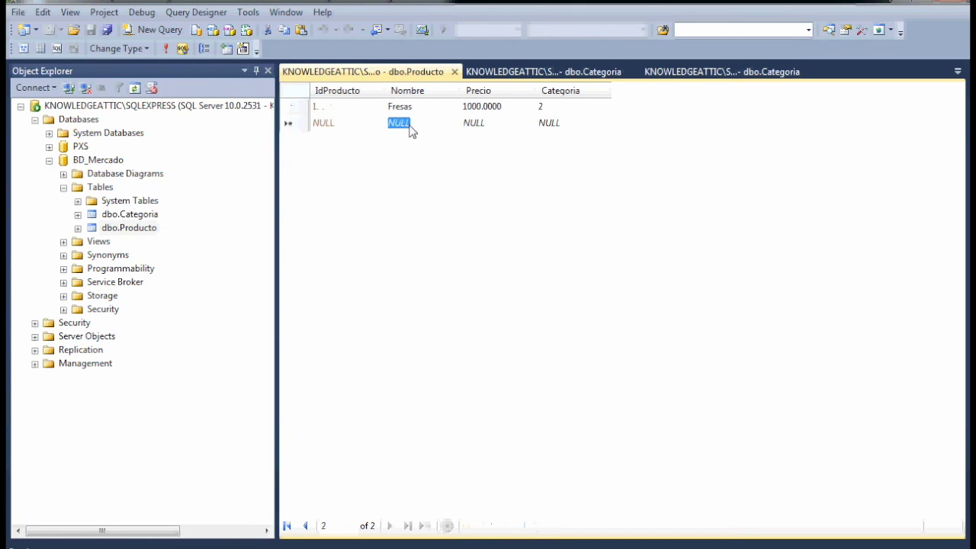
- Add a second product named Apio with the price 700 and Categoria 1
{"action": "type", "text": "Apio"}
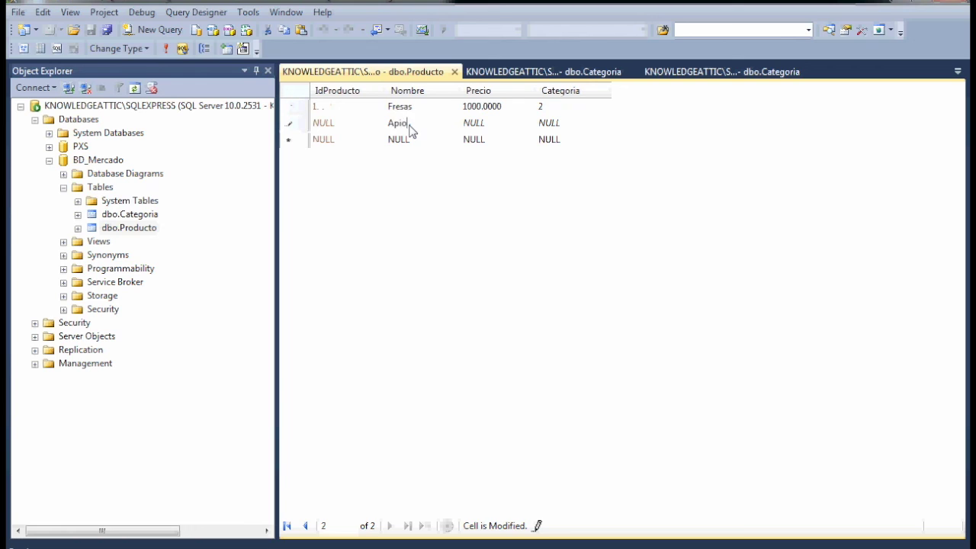
{"action": "key", "text": "Tab"}
{"action": "type", "text": "700"}
{"action": "key", "text": "Tab"}
{"action": "type", "text": "1"}
{"action": "key", "text": "Tab"}
- Add a third product named Jabon with the price 500 and Categoria 3
{"action": "key", "text": "Tab"}
{"action": "type", "text": "Jabon"}
{"action": "key", "text": "Tab"}
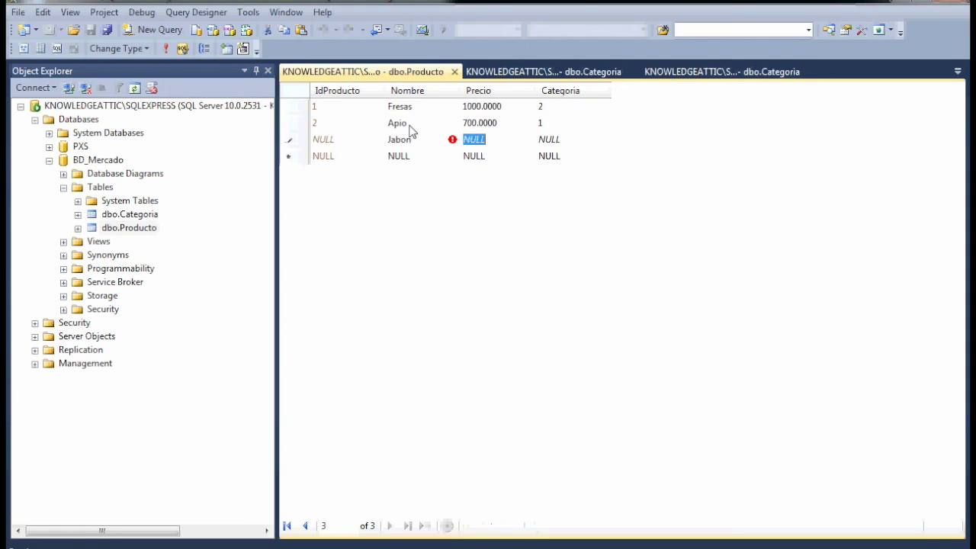
{"action": "type", "text": "500"}
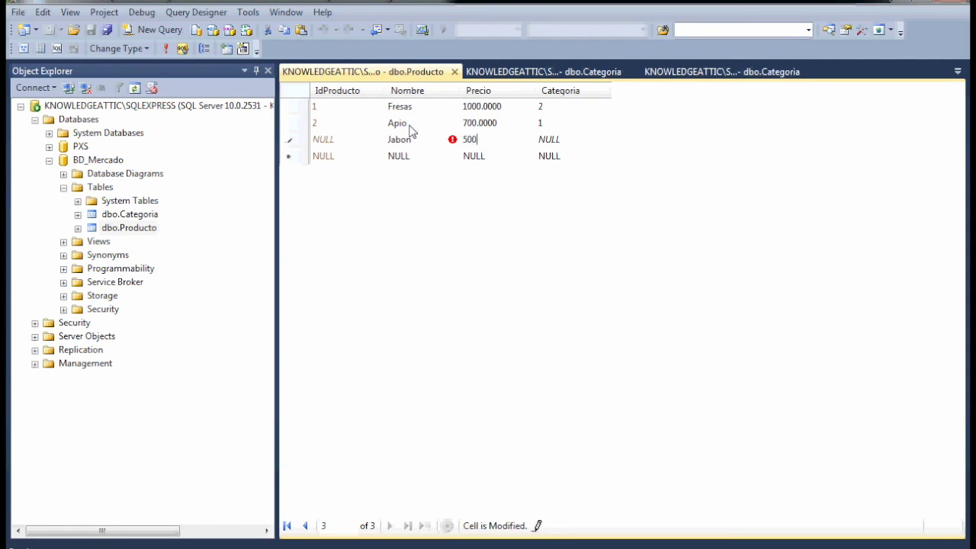
{"action": "key", "text": "Tab"}
{"action": "type", "text": "3"}
{"action": "key", "text": "Tab"}
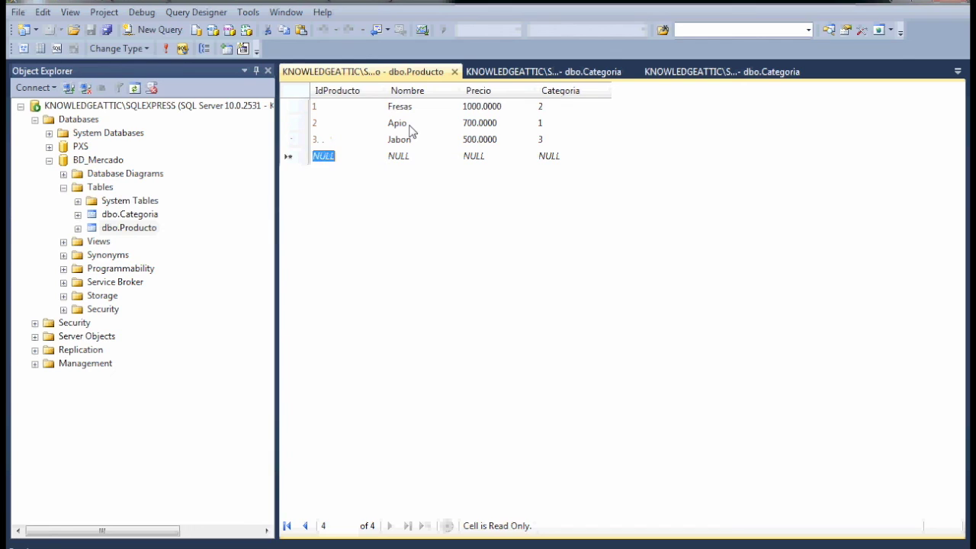
- Begin a new product row below Jabon by clearing the content of its Nombre cell
{"action": "key", "text": "Tab"}
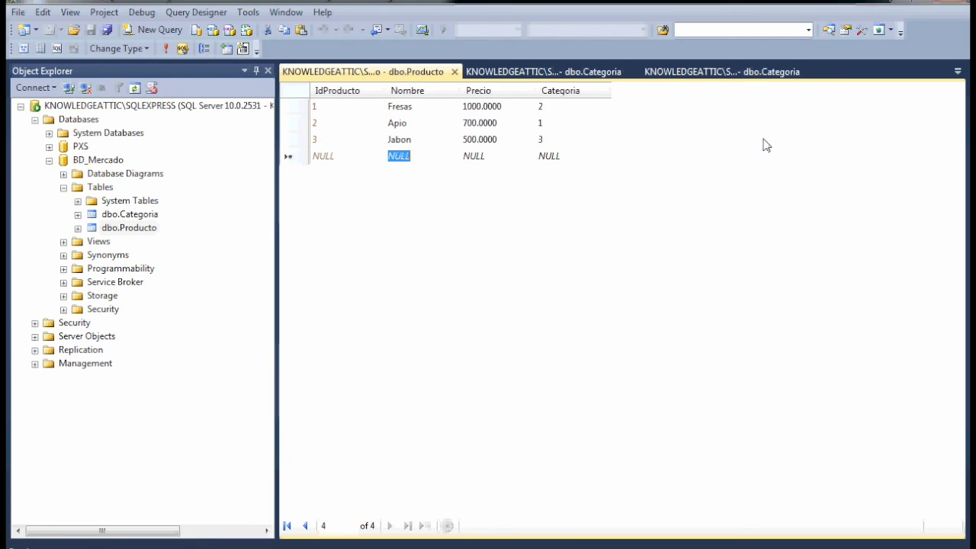
{"action": "left_click", "coordinate": [425, 151]}
{"action": "key", "text": "BackSpace"}
{"action": "key", "text": "BackSpace"}
{"action": "key", "text": "BackSpace"}
{"action": "key", "text": "BackSpace"}
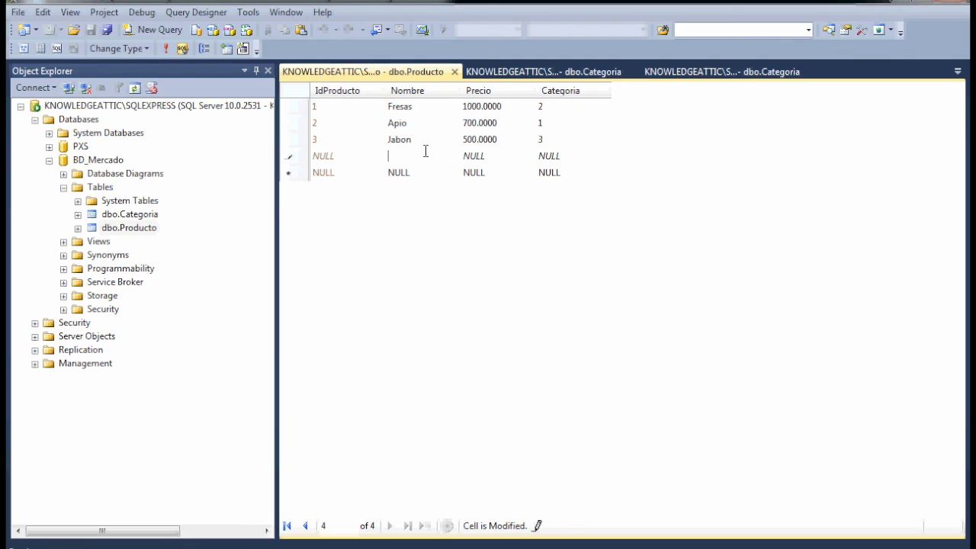